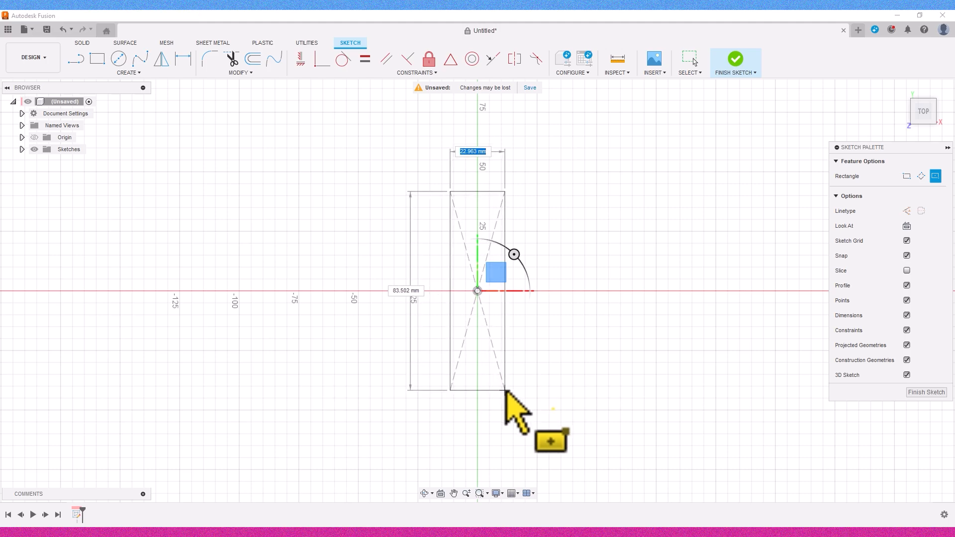
Draw a center rectangle 20 mm wide and 80 mm tall about the origin.
key(Tab)
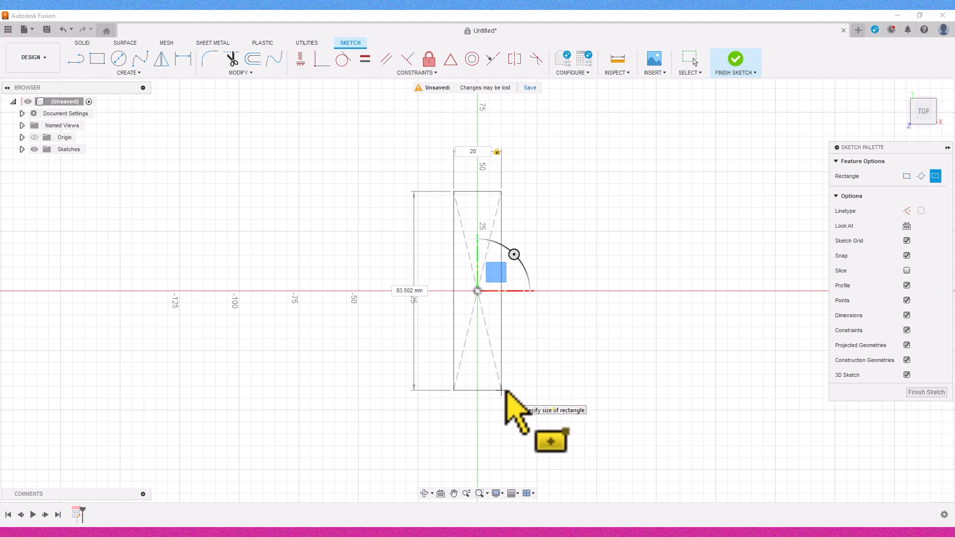
key(Return)
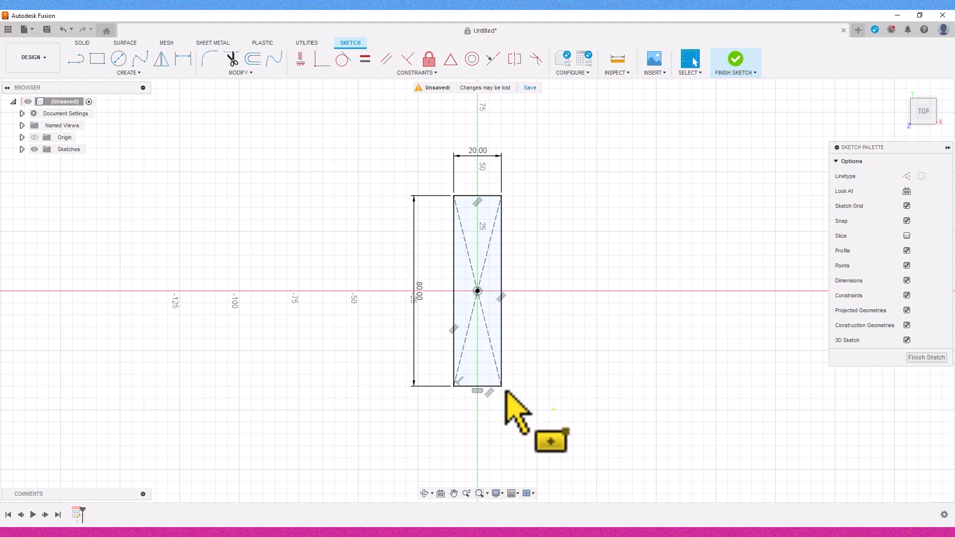
Draw two three-point circles through the rectangle's right and left corner pairs, each curving inward to about 5 mm from the origin.
scroll(503, 292, up, 2)
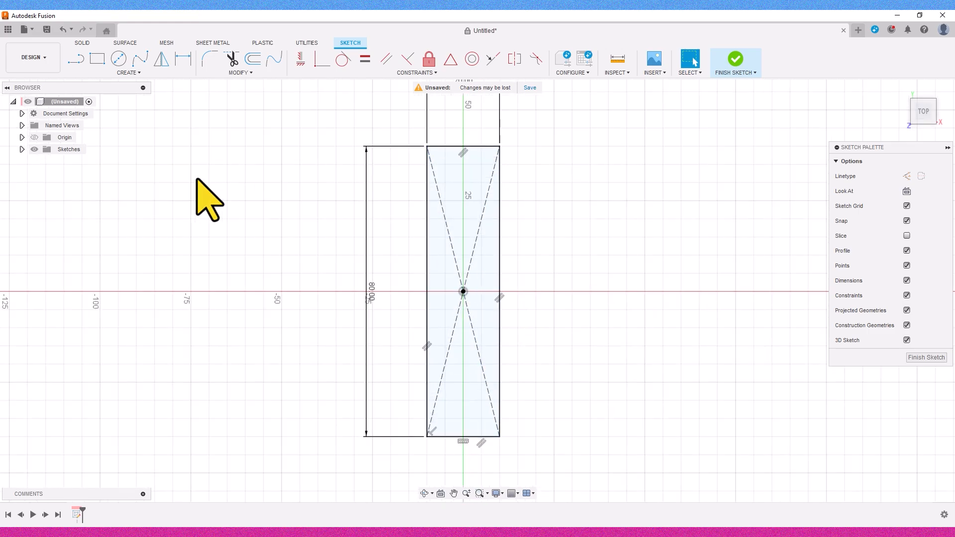
click(120, 60)
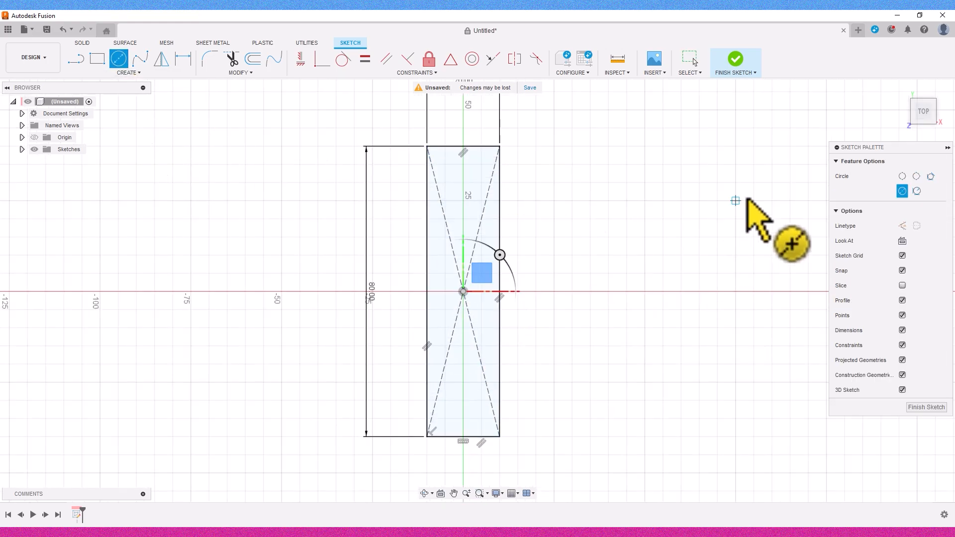
click(916, 176)
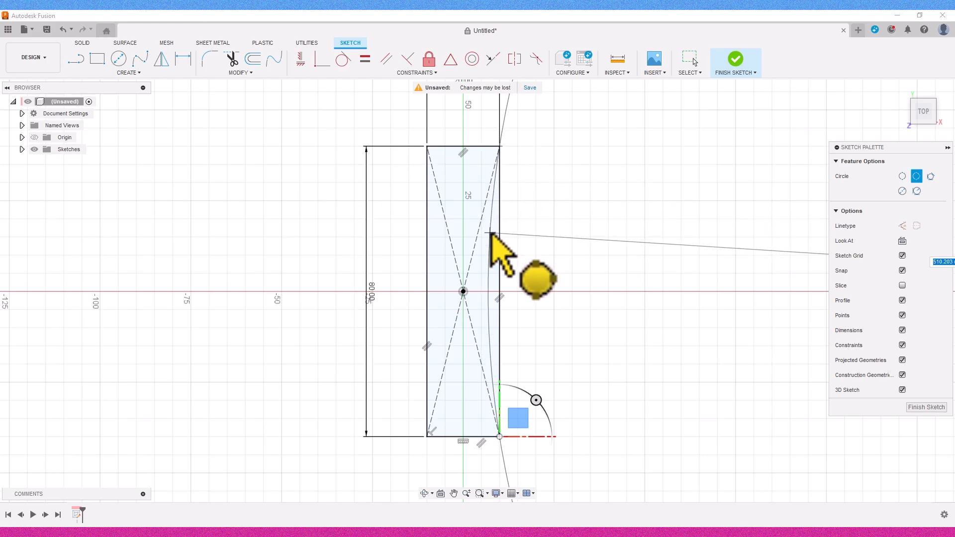
click(485, 293)
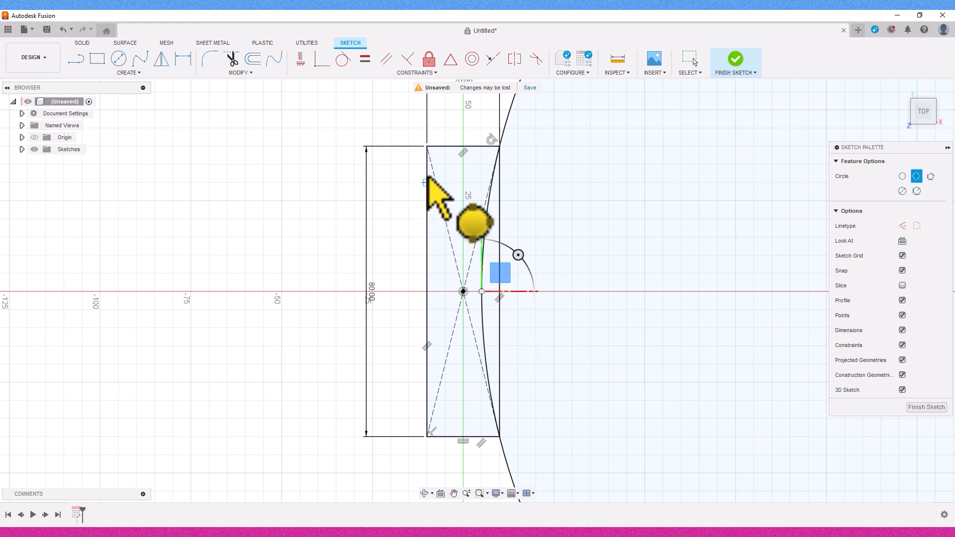
click(426, 149)
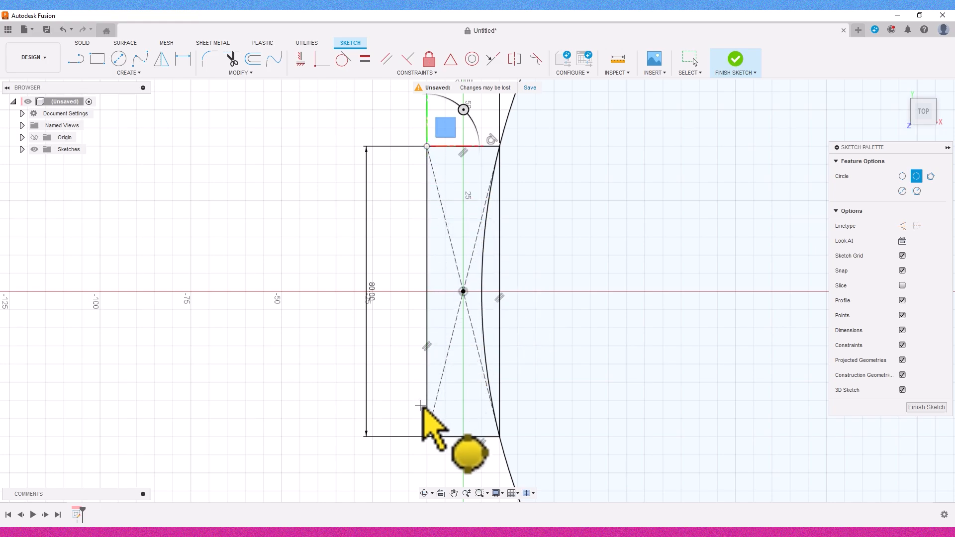
click(427, 435)
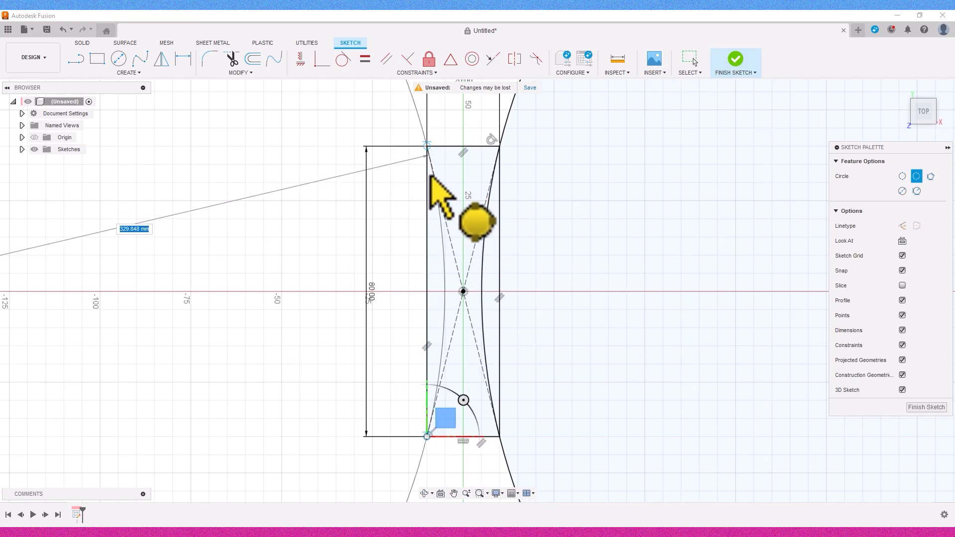
click(445, 293)
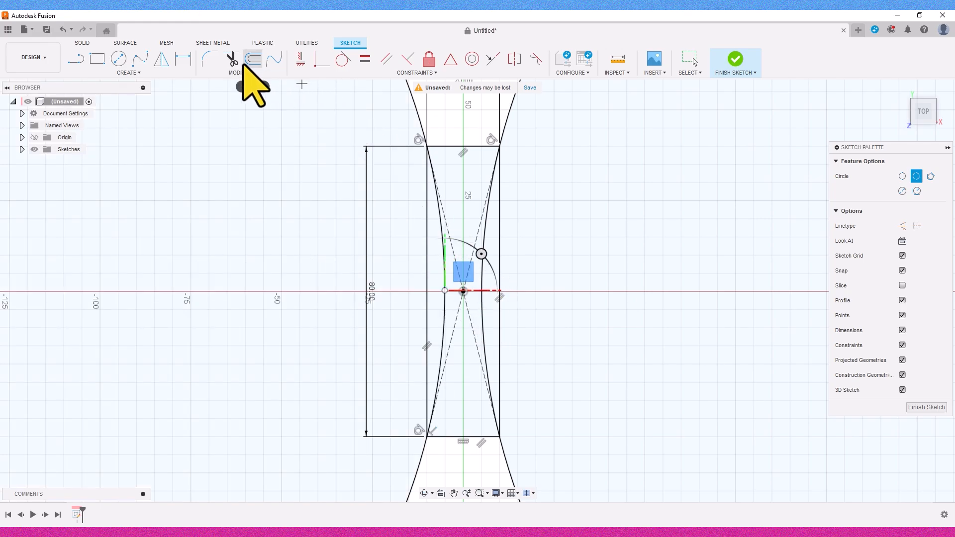
Trim away both circles outside the rectangle and the rectangle's two straight long sides, leaving a concave waisted outline.
click(233, 60)
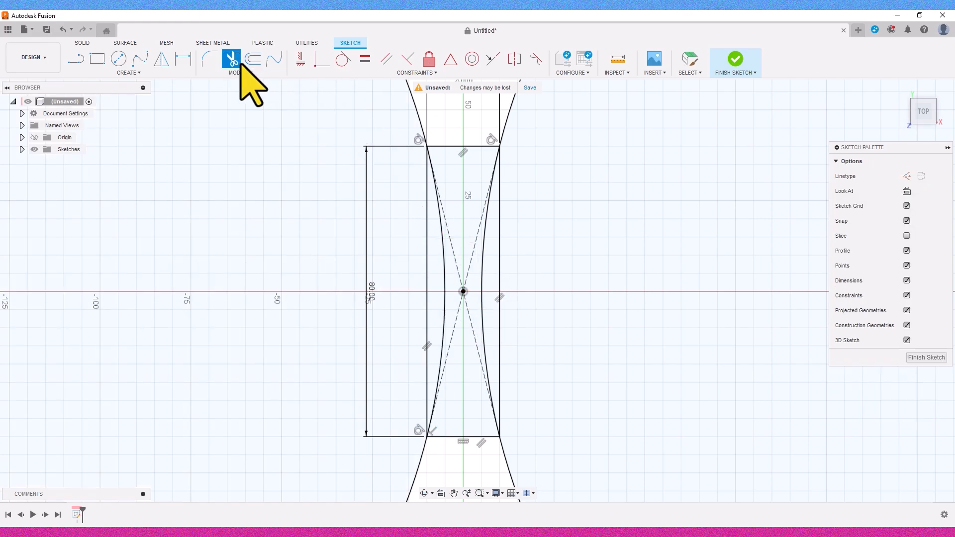
click(512, 107)
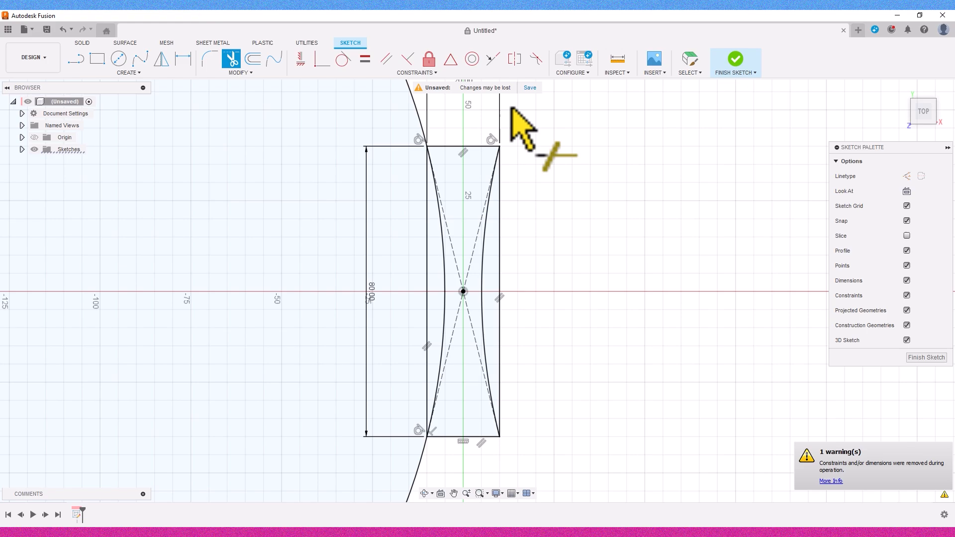
click(500, 222)
click(421, 133)
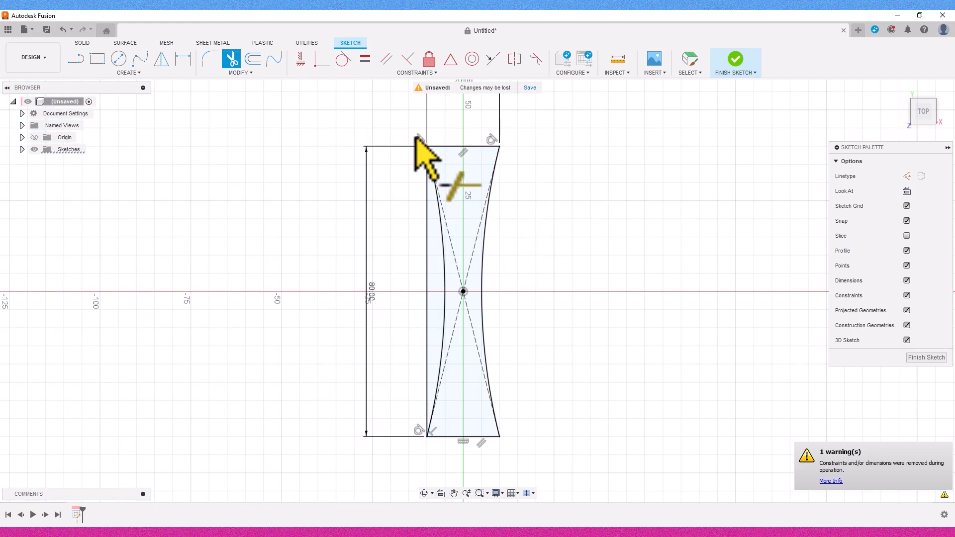
click(430, 210)
Trim away the dashed construction diagonals inside the waisted profile.
click(458, 267)
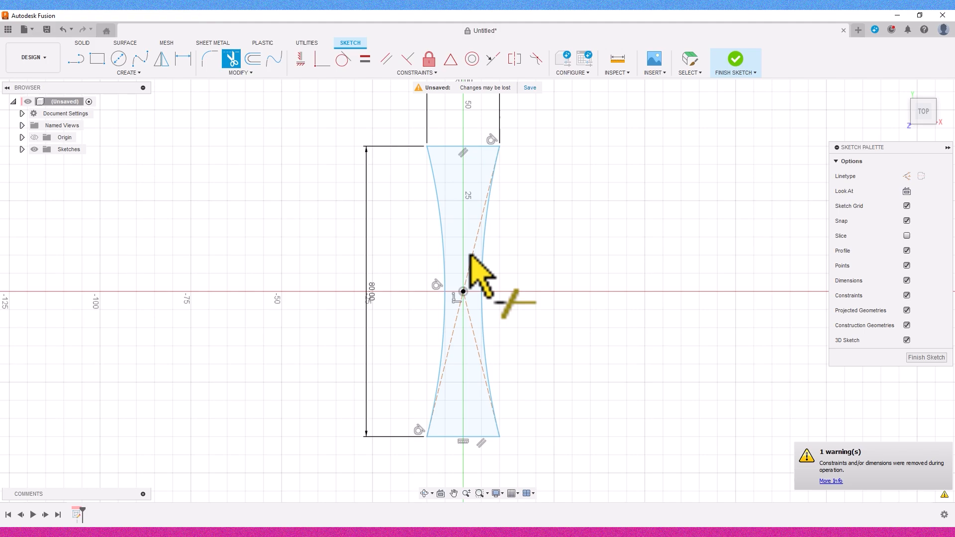
click(470, 273)
click(468, 304)
click(462, 310)
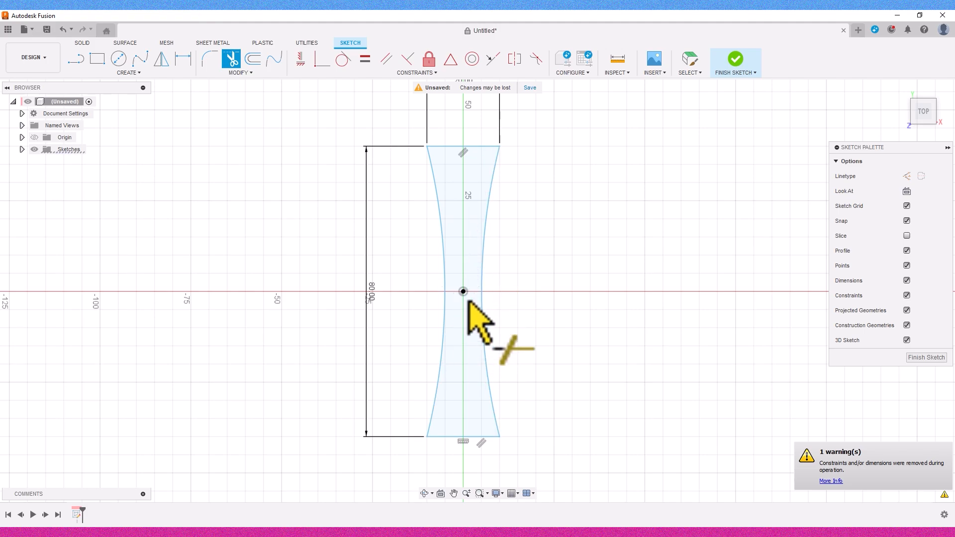
Apply Fix constraints to the right and left curved sides of the waisted profile.
middle_drag(537, 155, 544, 180)
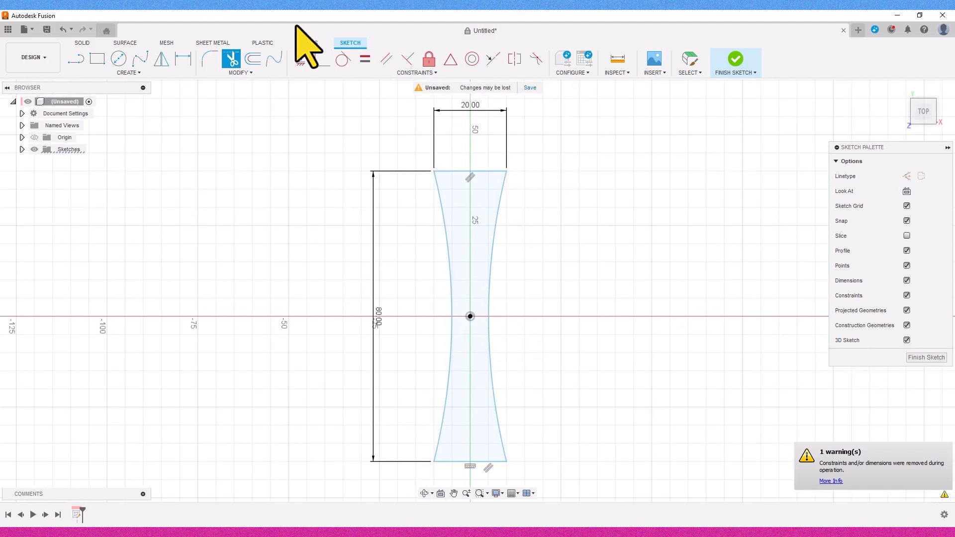
click(429, 59)
click(492, 239)
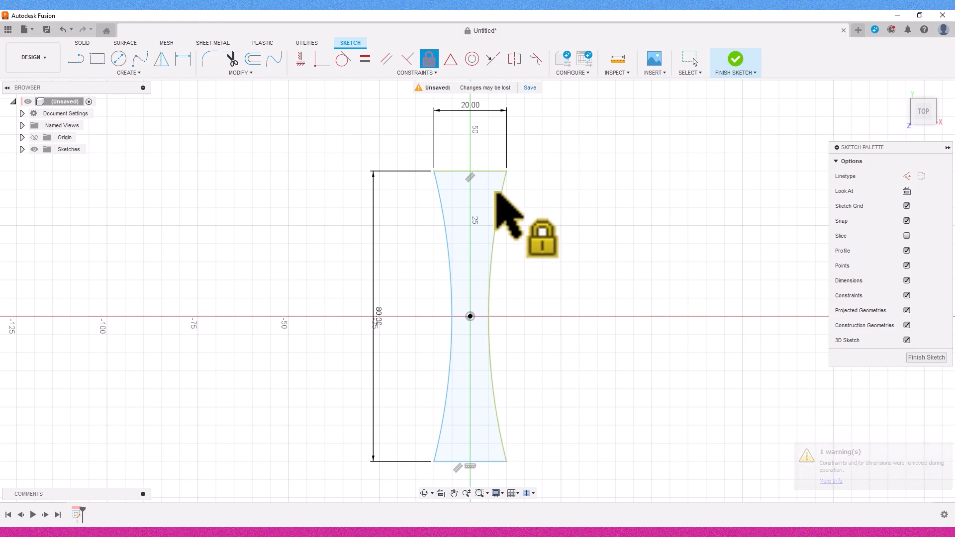
click(442, 214)
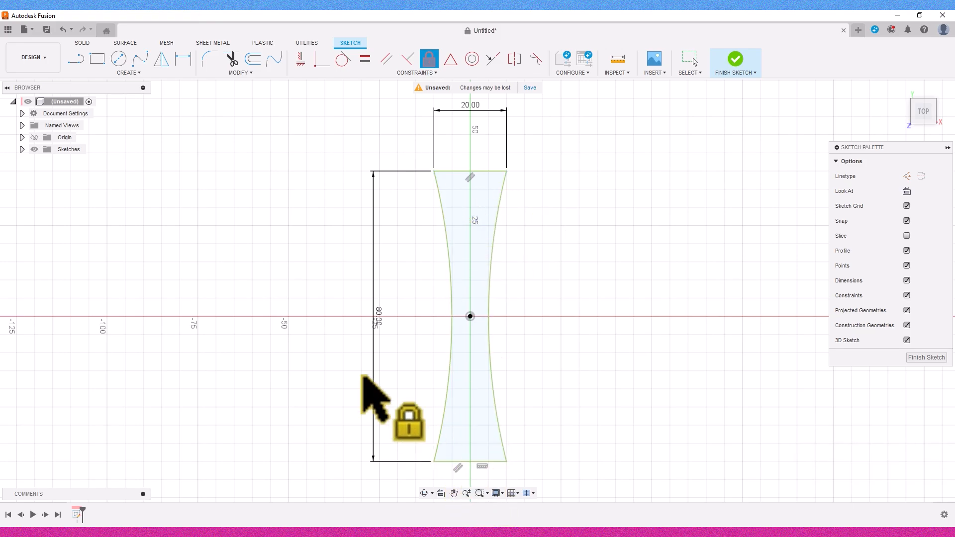
Draw an ellipse centered on the profile's top edge midpoint, with a 50 mm vertical axis and its 20 mm width reaching the top corner.
click(111, 73)
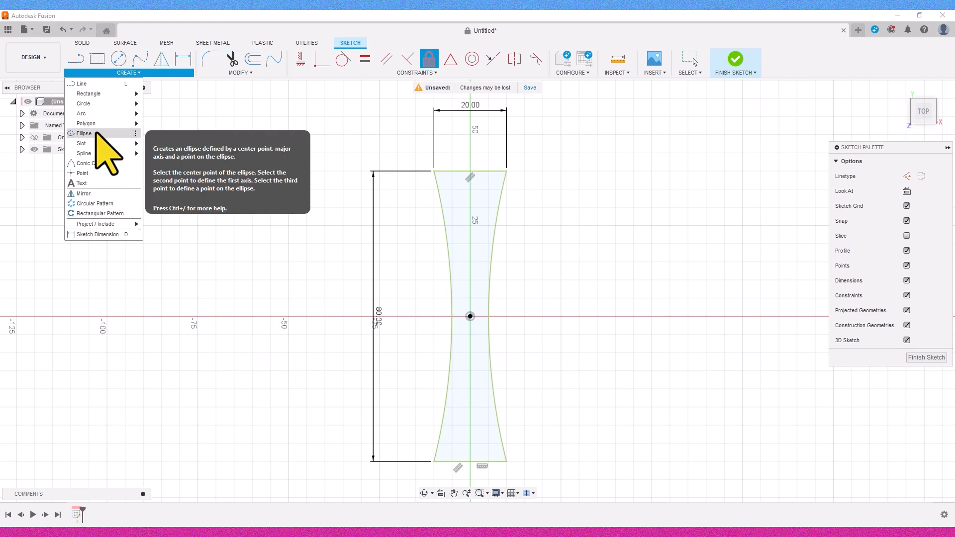
click(100, 133)
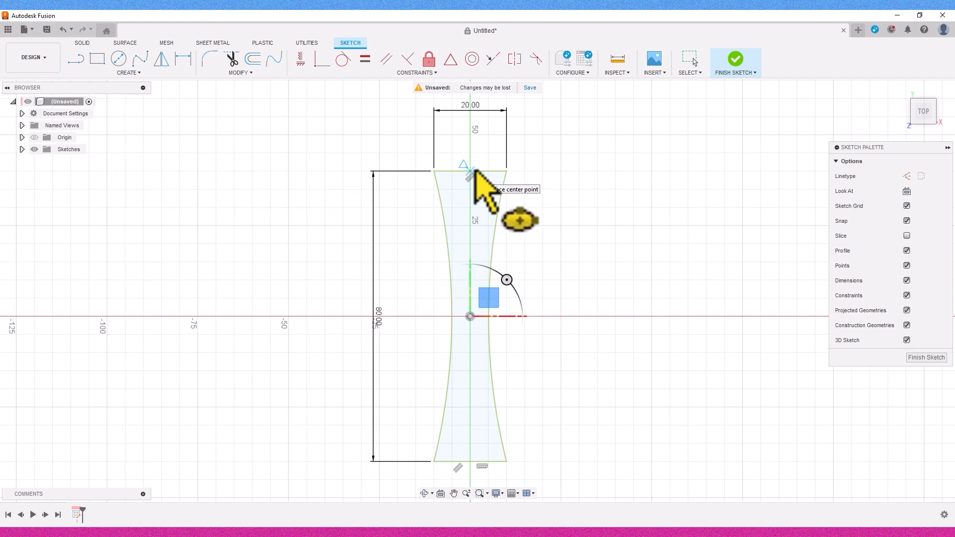
scroll(474, 171, up, 4)
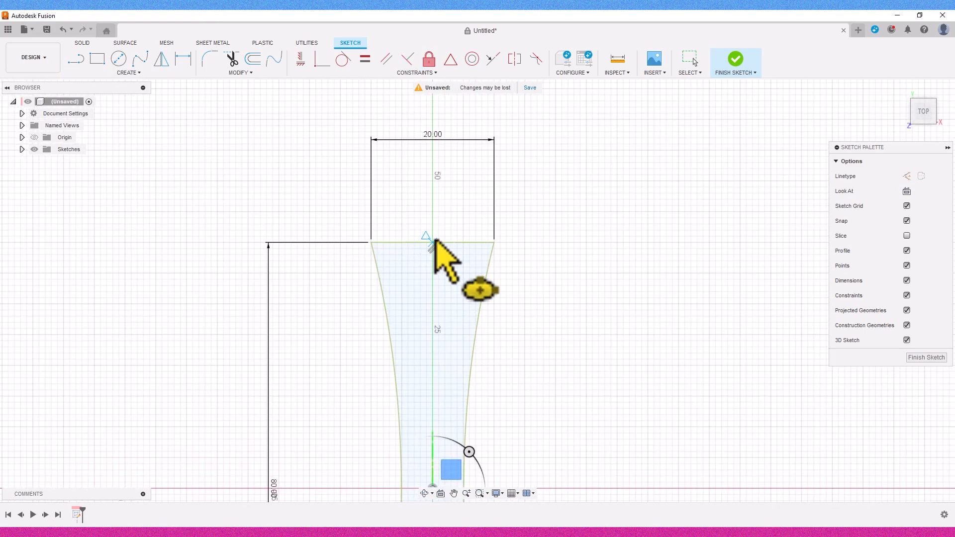
click(433, 242)
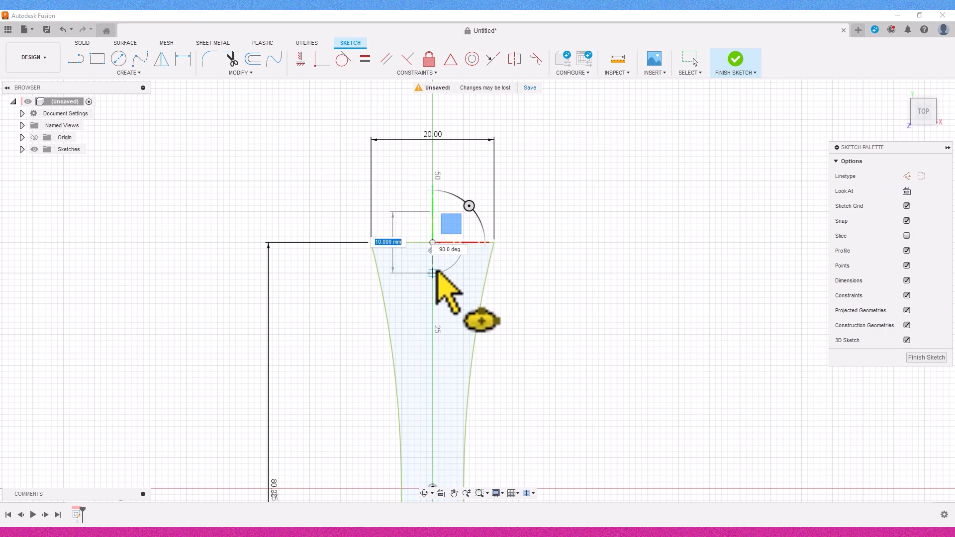
middle_drag(435, 106, 437, 197)
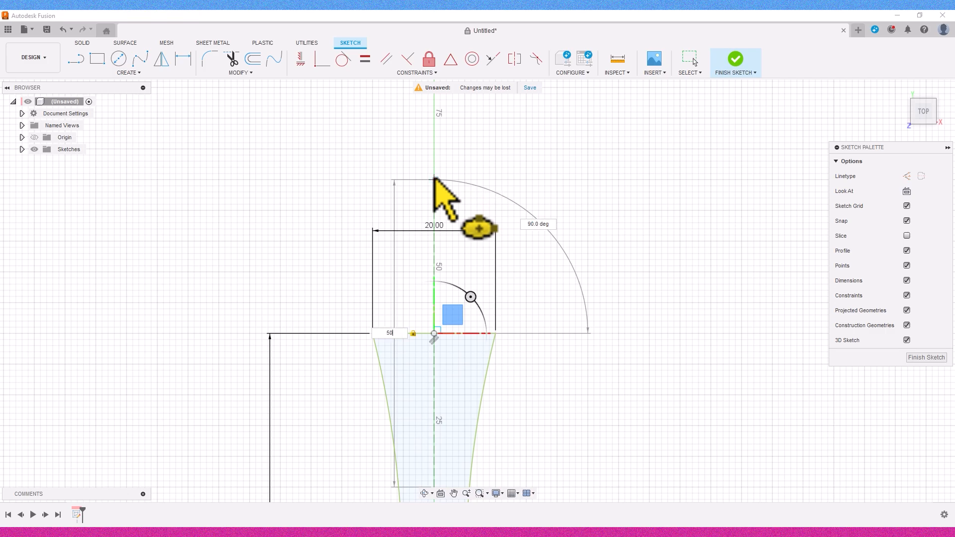
click(434, 180)
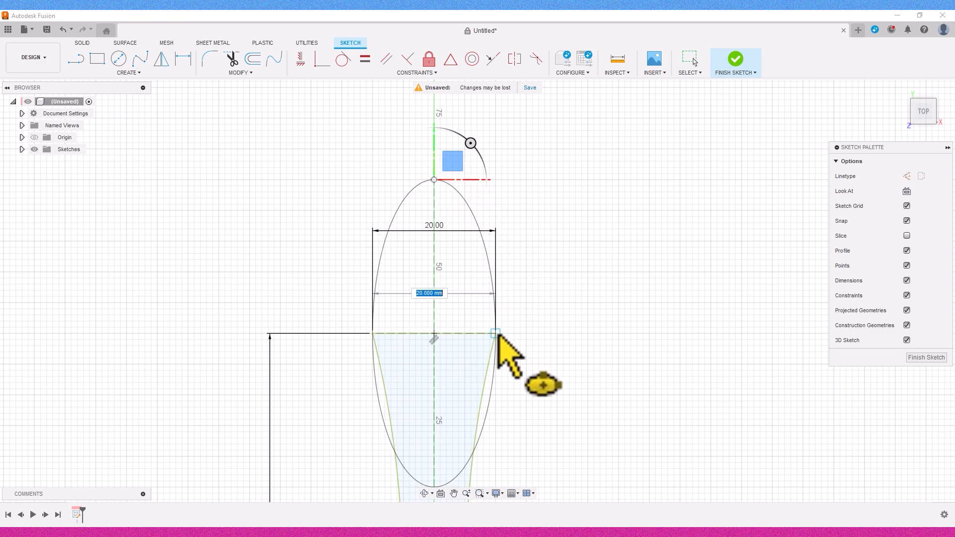
click(496, 334)
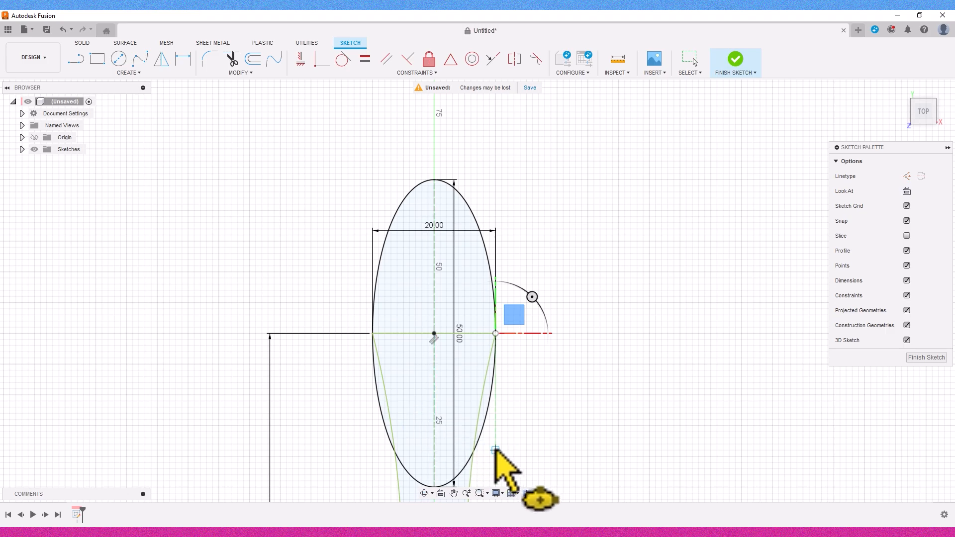
Draw a center rectangle 40 mm wide and 2.5 mm high on the topmost point of the ellipse.
middle_drag(518, 452, 501, 378)
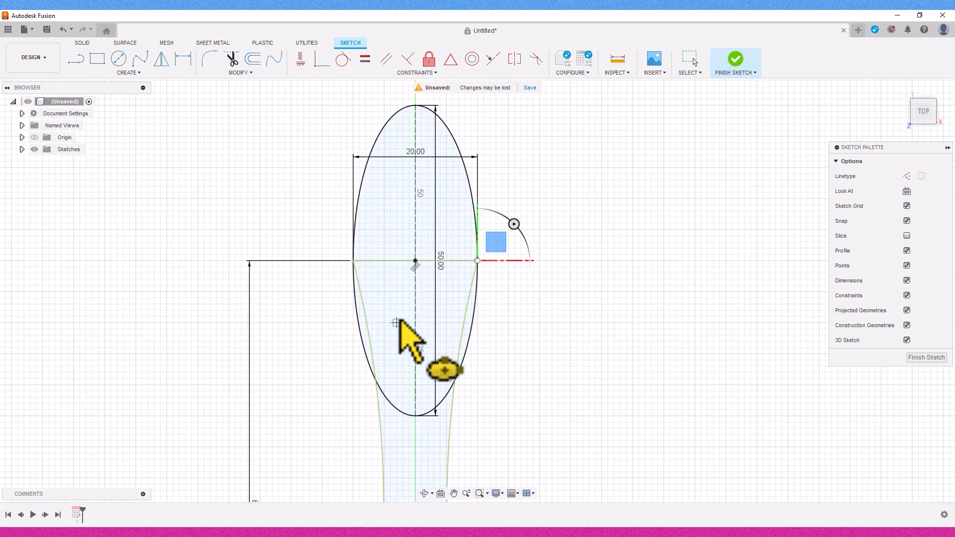
middle_drag(393, 189, 402, 289)
scroll(433, 202, up, 5)
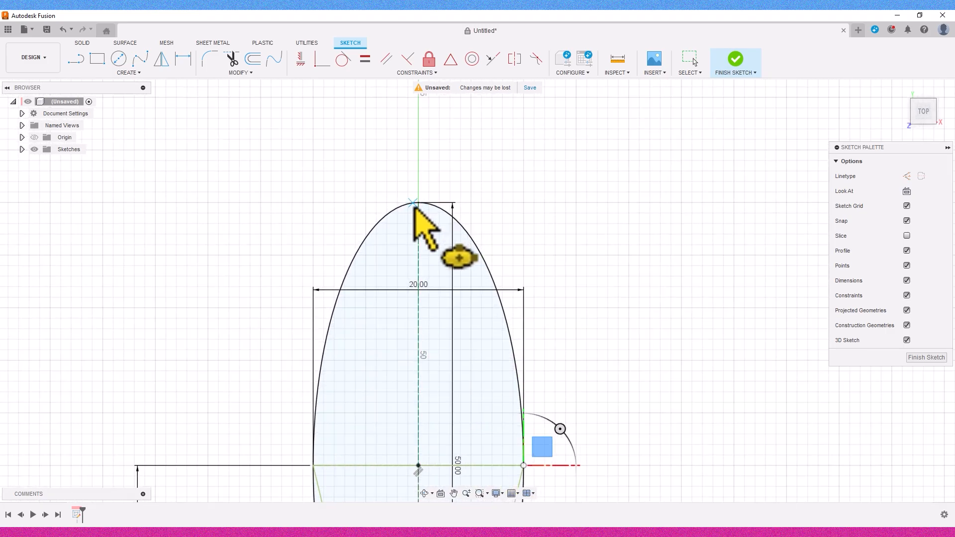
click(97, 58)
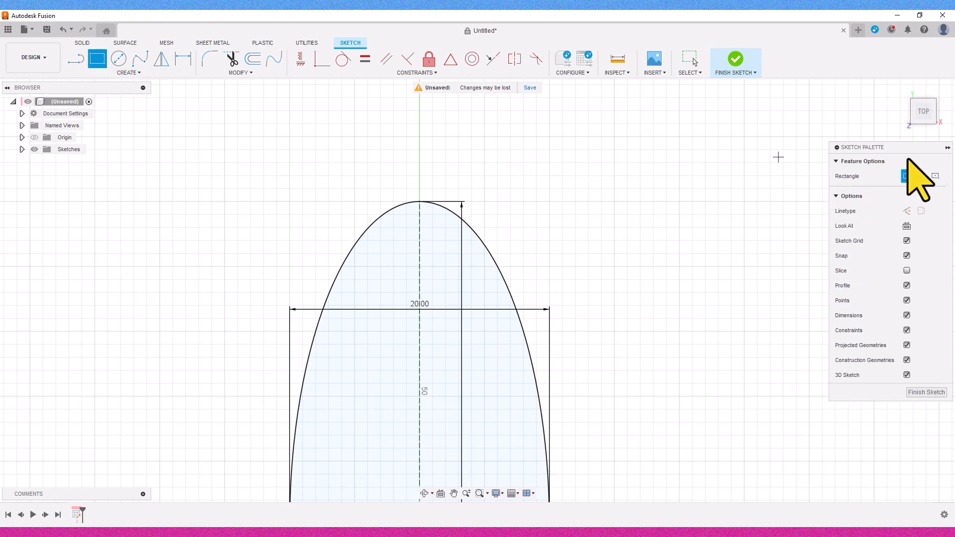
click(936, 176)
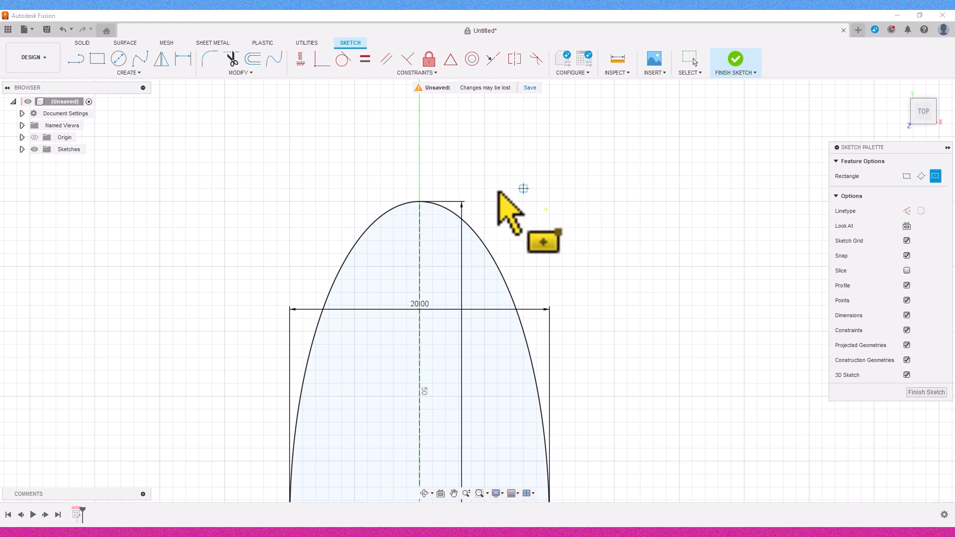
click(419, 201)
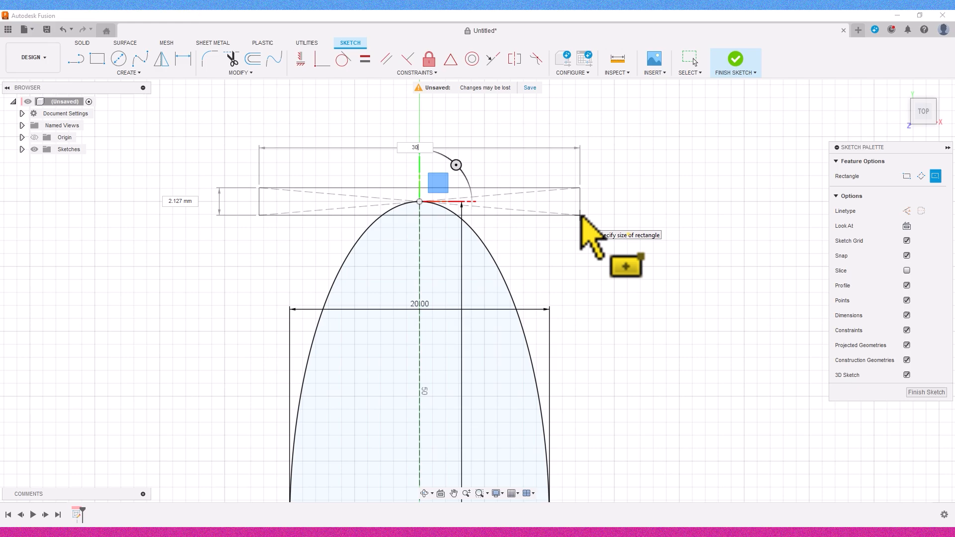
text(40)
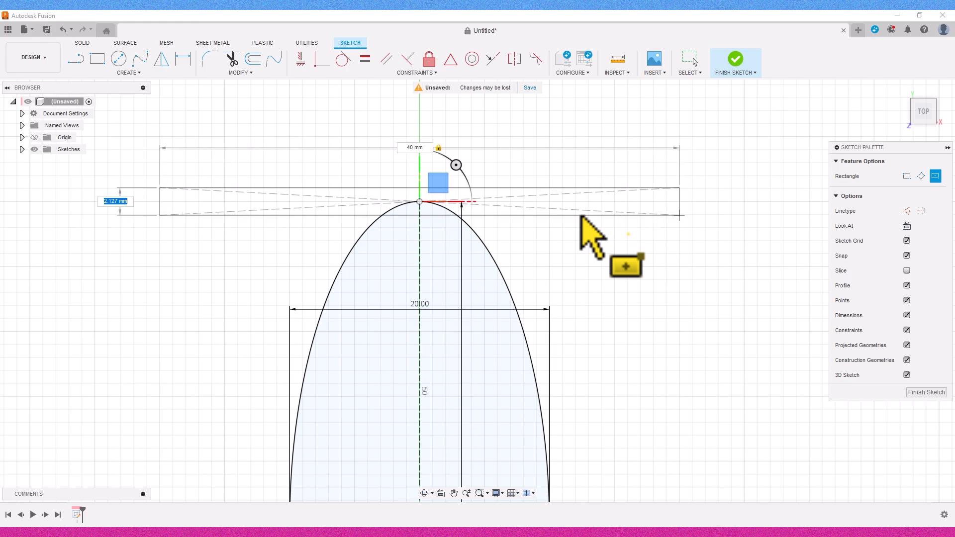
key(Tab)
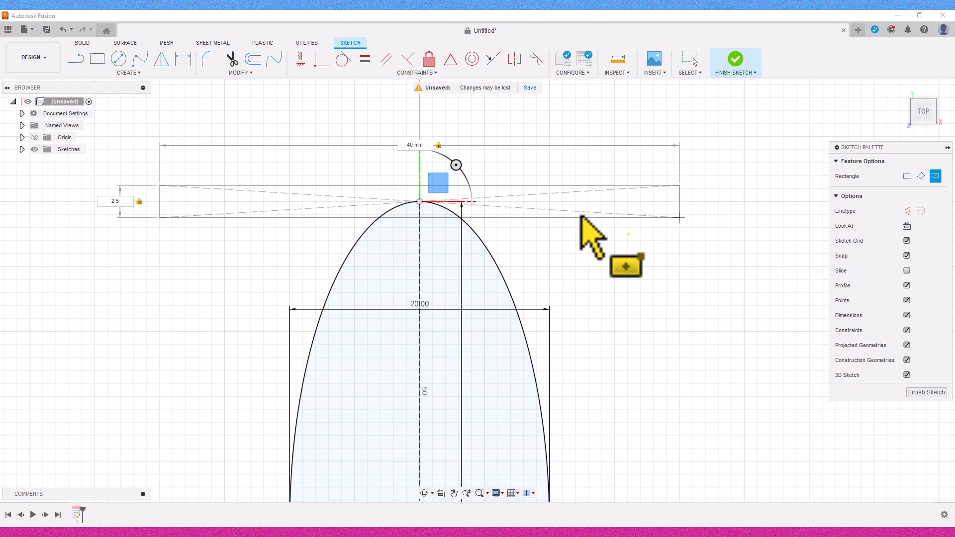
key(Return)
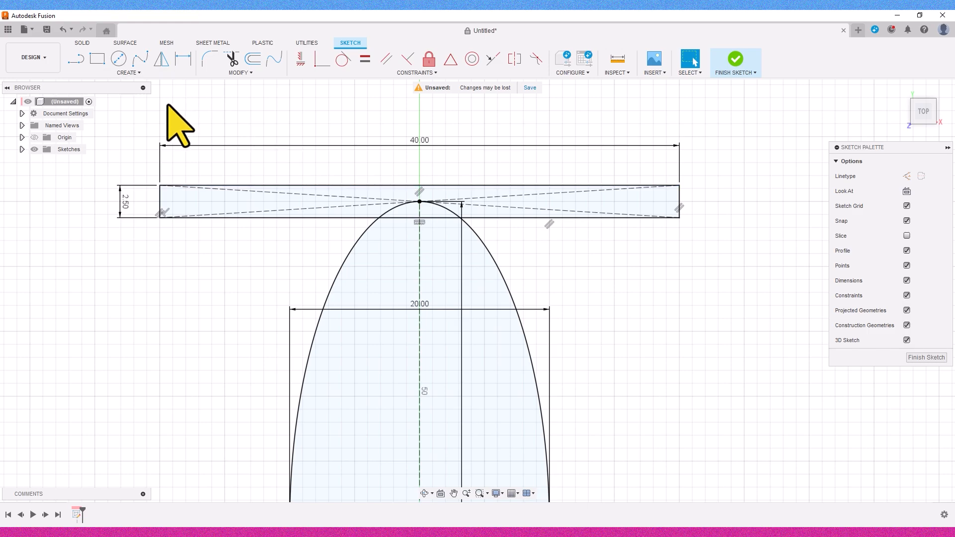
Start a rectangular pattern of the 40 mm wide bar's outline, extending it down the ellipse with a vertical distance of -50 mm.
click(127, 72)
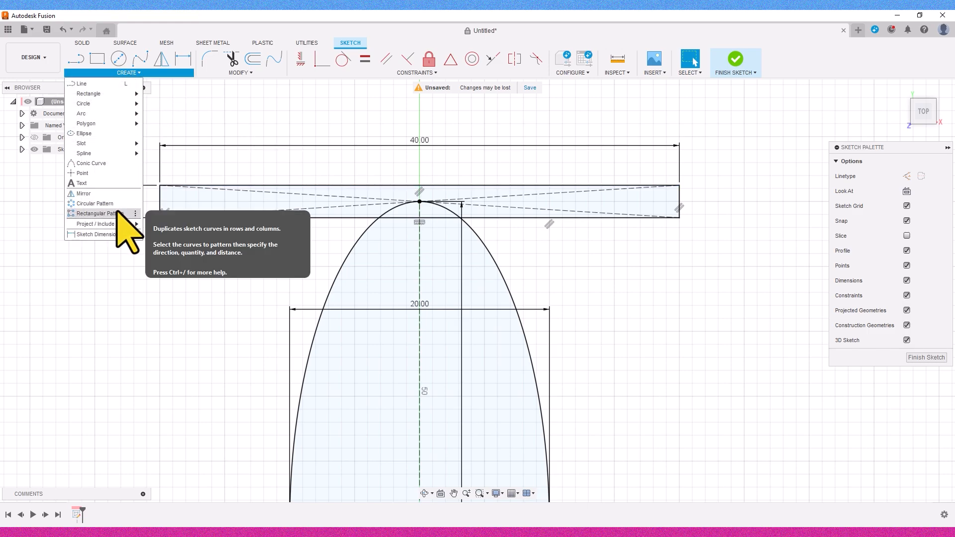
click(117, 214)
double_click(292, 187)
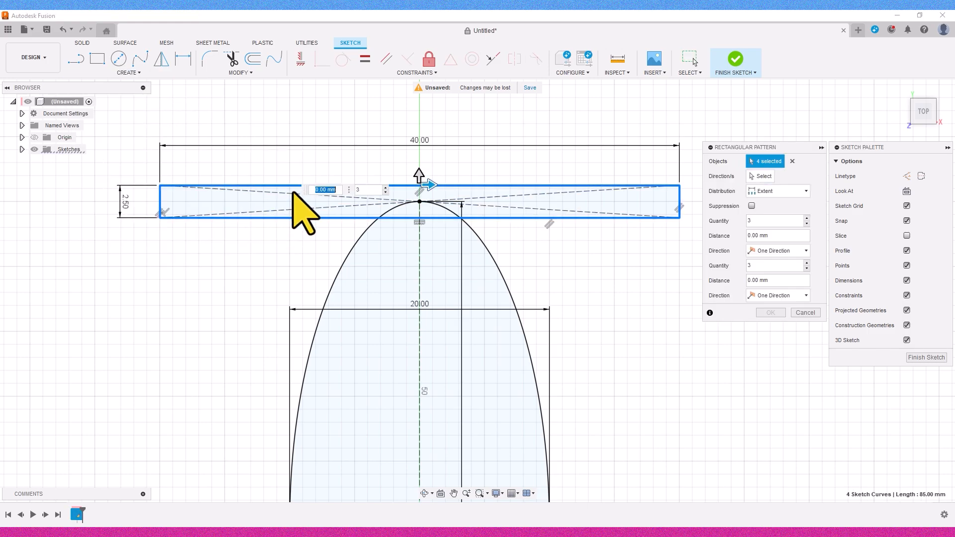
scroll(575, 315, down, 5)
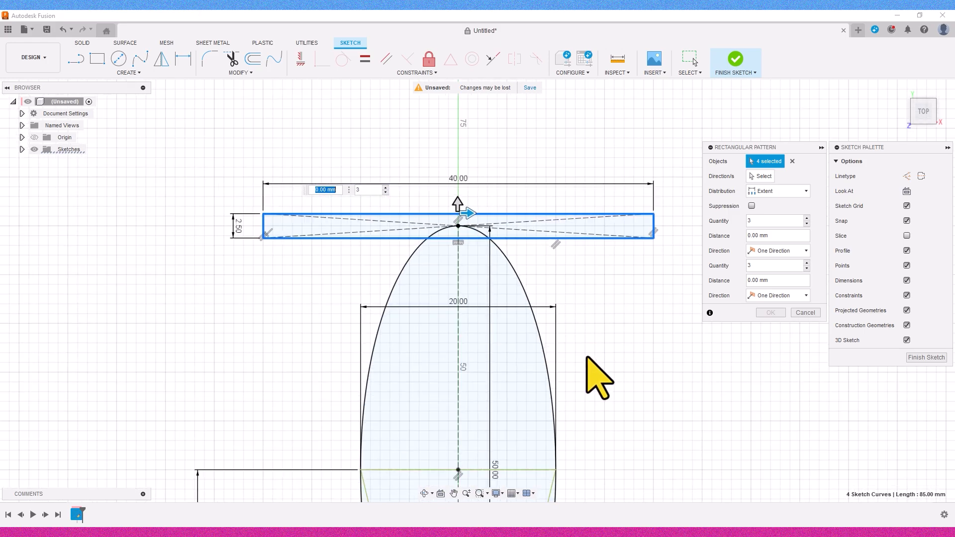
mouse_move(597, 394)
middle_down()
mouse_move(535, 247)
mouse_move(516, 245)
middle_up()
scroll(529, 222, down, 2)
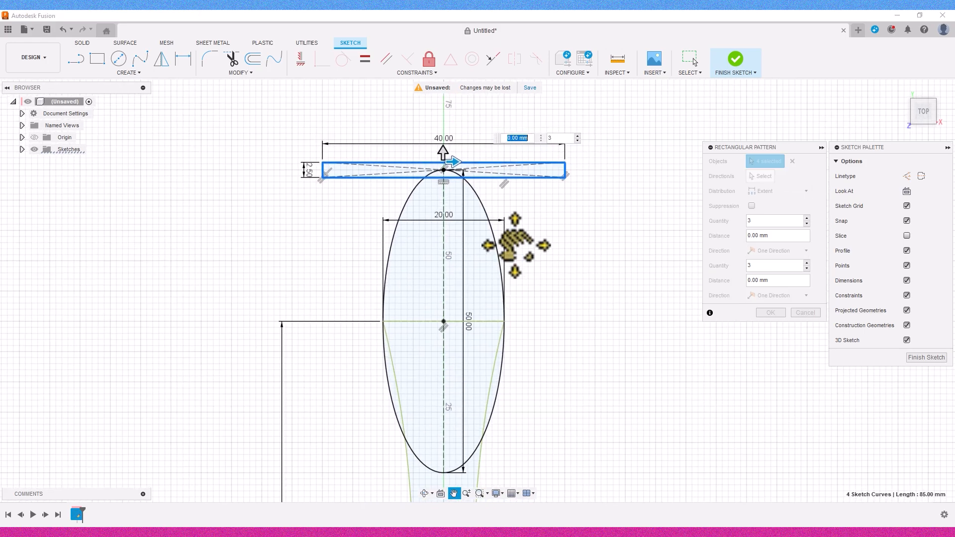
drag(445, 158, 445, 395)
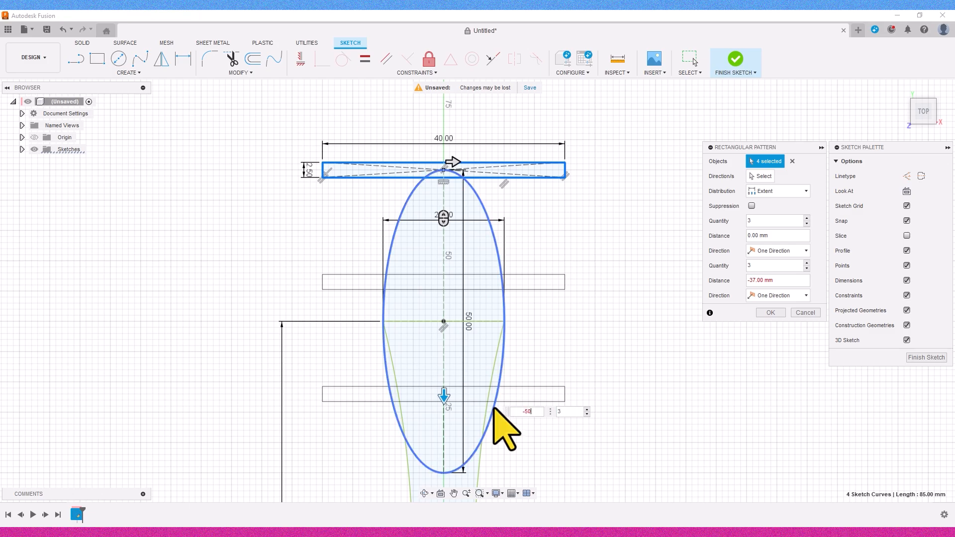
text(-50)
key(Return)
scroll(494, 420, down, 1)
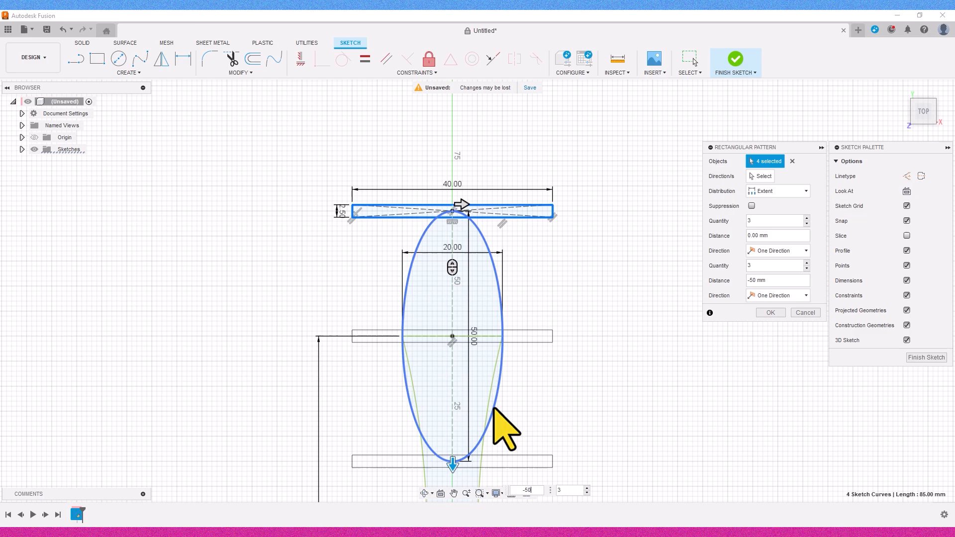
Set the vertical quantity to 10 bars and complete the rectangular pattern.
scroll(494, 438, up, 3)
mouse_move(495, 437)
middle_down()
mouse_move(497, 155)
mouse_move(497, 195)
middle_up()
scroll(443, 271, up, 4)
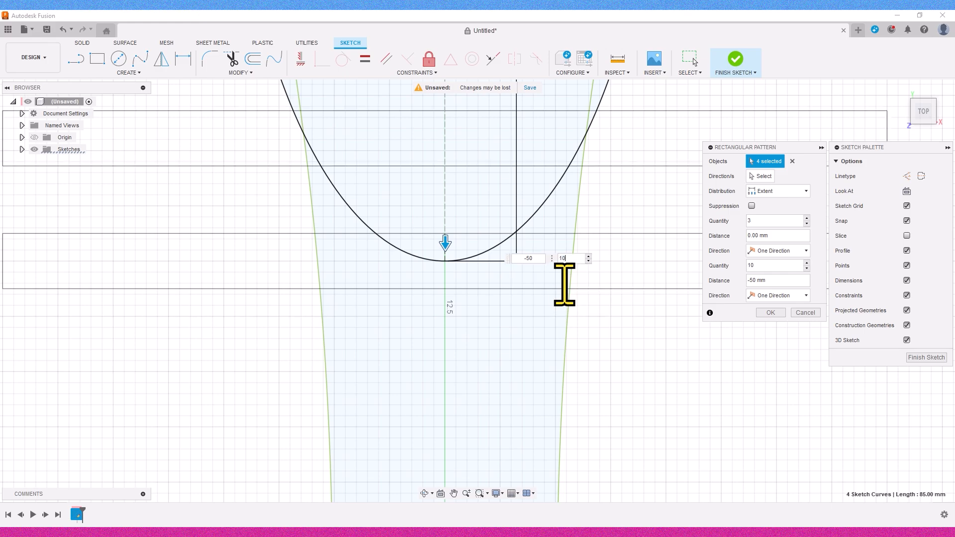
key(Return)
scroll(572, 298, down, 4)
mouse_move(453, 192)
middle_down()
mouse_move(416, 214)
mouse_move(376, 341)
middle_up()
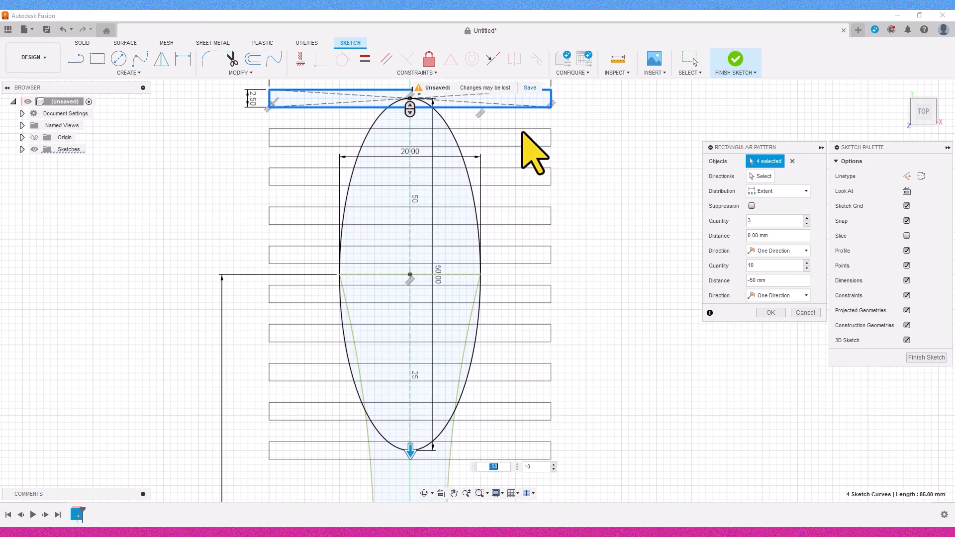
click(768, 313)
scroll(656, 214, down, 2)
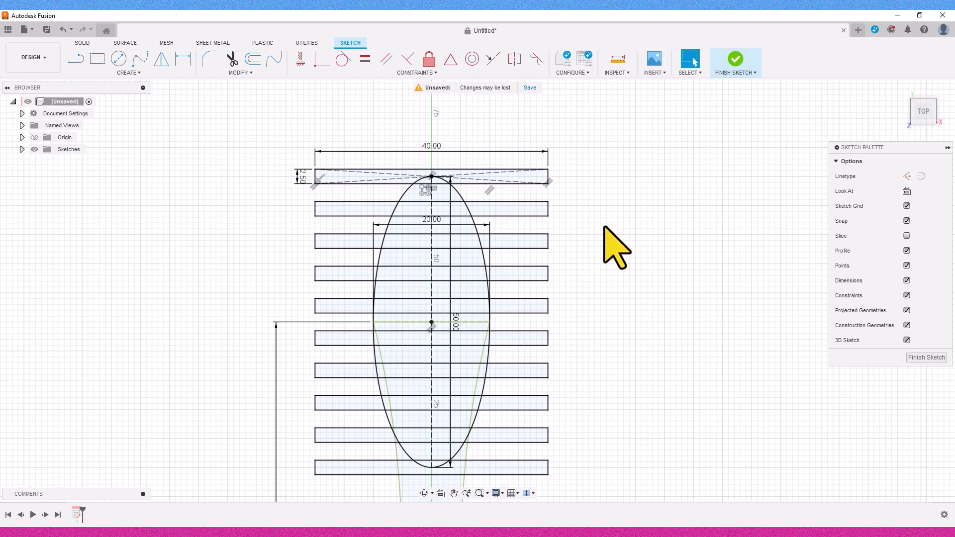
Draw a center rectangle 10 mm wide and 60 mm high on the ellipse's center point.
click(102, 58)
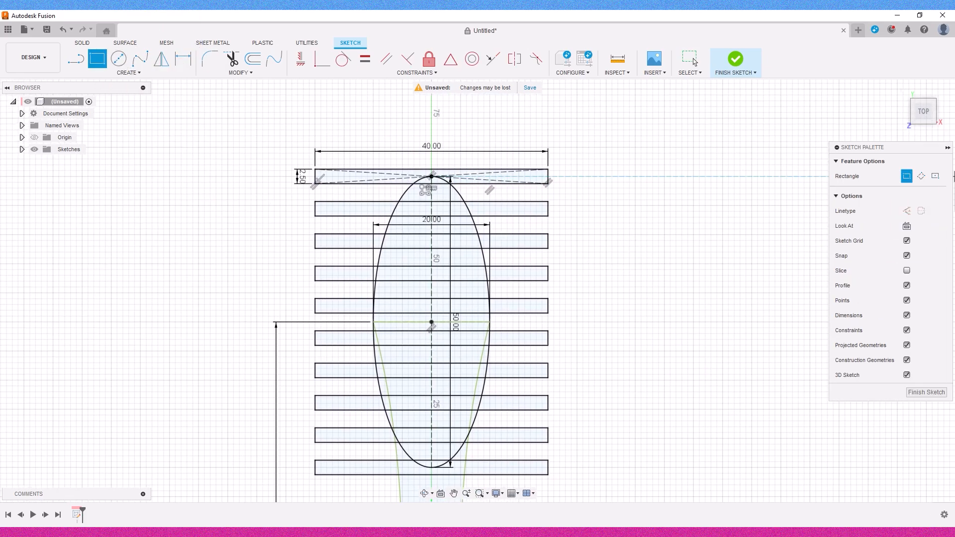
click(935, 176)
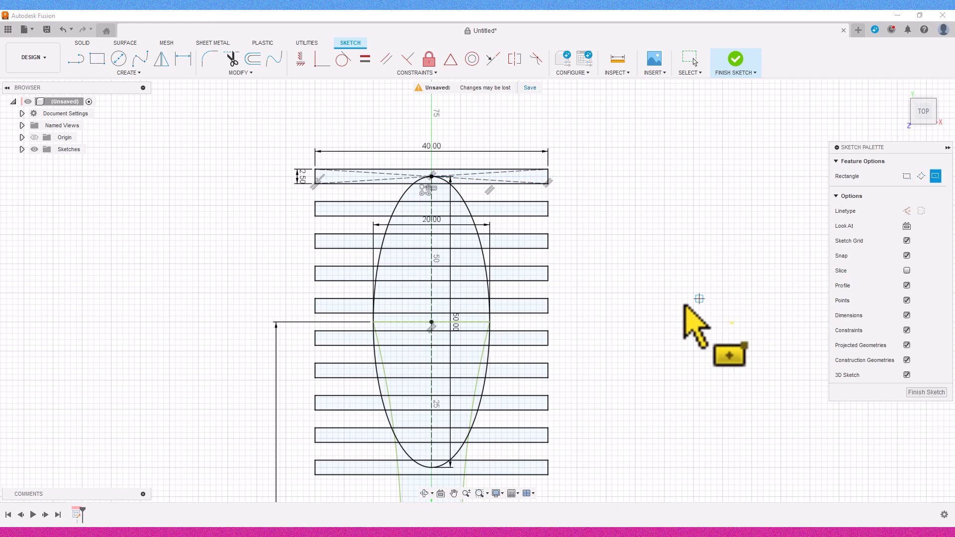
click(431, 323)
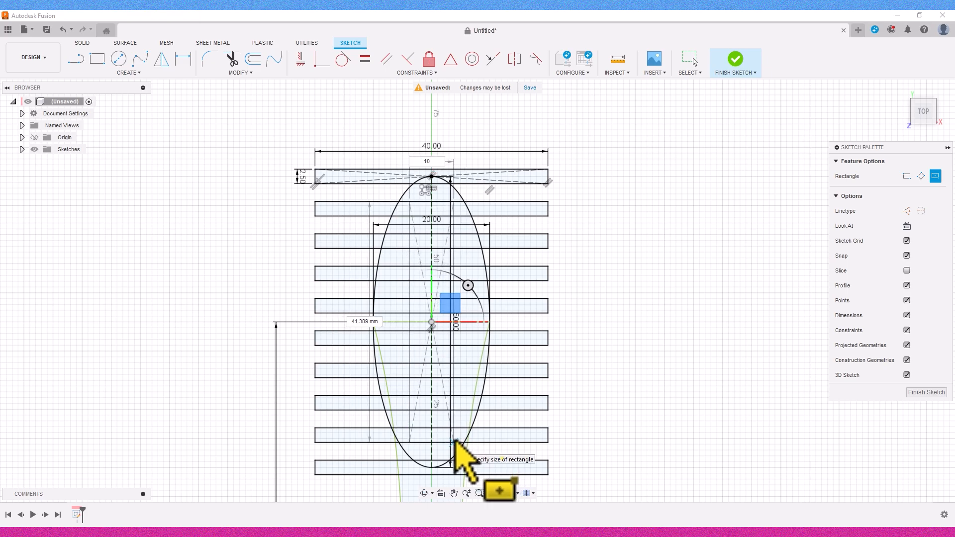
key(Tab)
middle_drag(458, 450, 468, 348)
scroll(468, 354, up, 3)
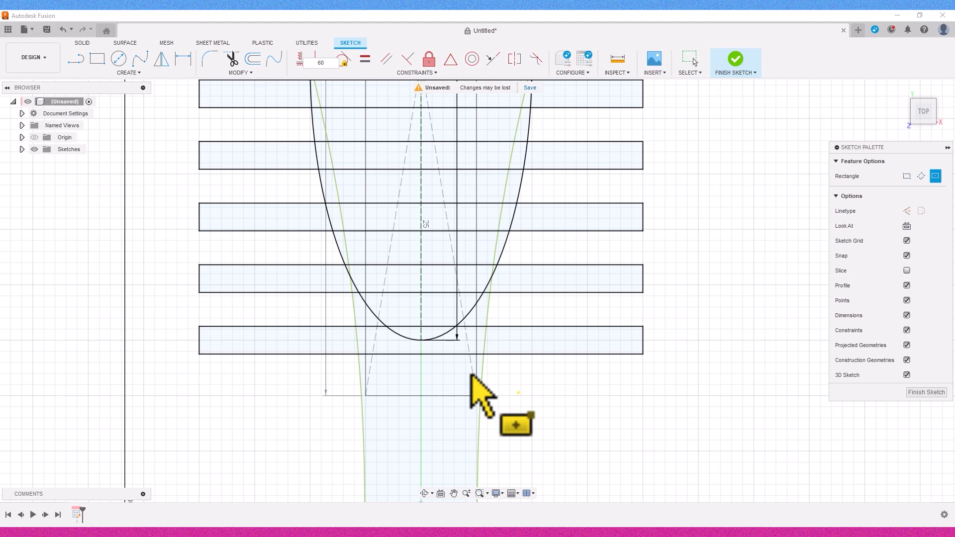
key(Escape)
scroll(475, 385, down, 5)
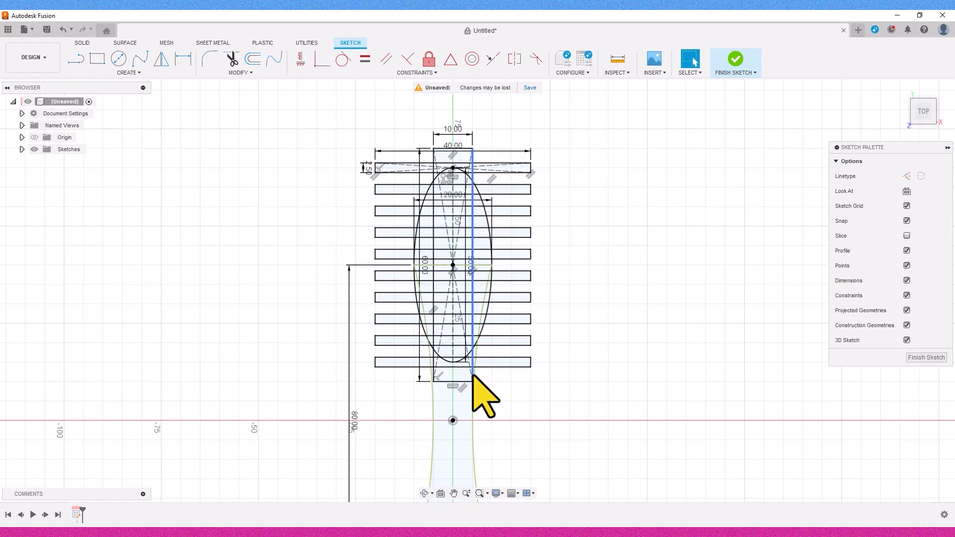
scroll(486, 259, down, 2)
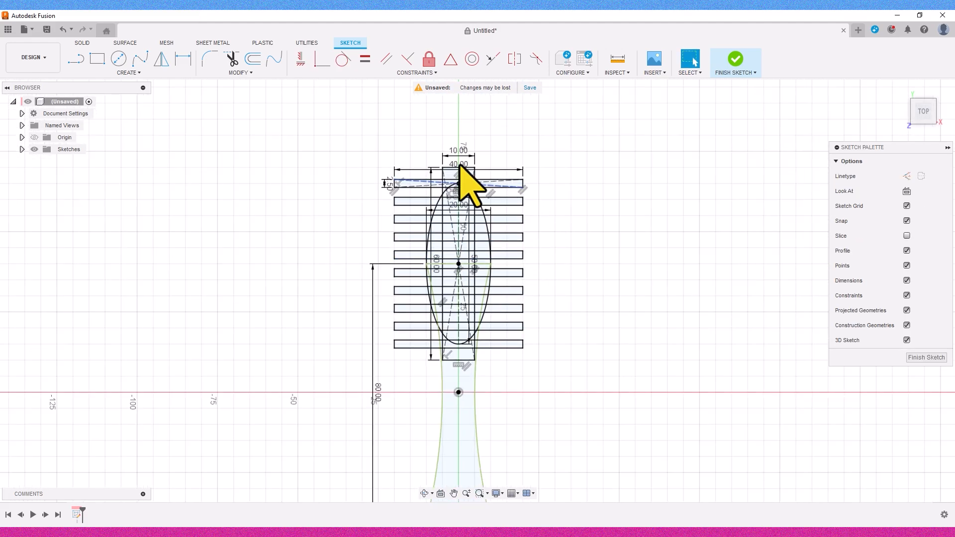
Draw a vertical line about 142 mm long along the central axis, from above the bars to below the waisted profile.
click(77, 60)
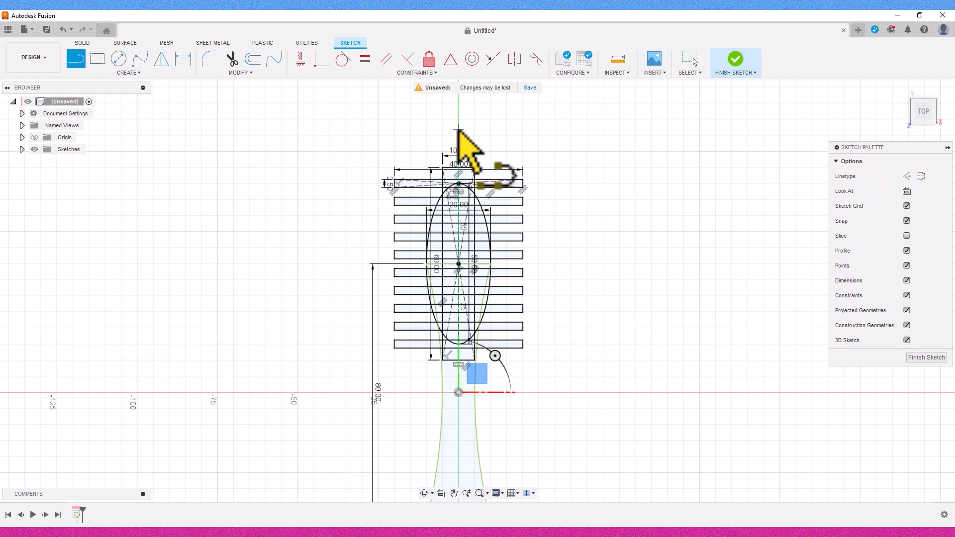
click(459, 131)
mouse_move(460, 398)
middle_down()
mouse_move(472, 368)
mouse_move(477, 163)
middle_up()
click(476, 369)
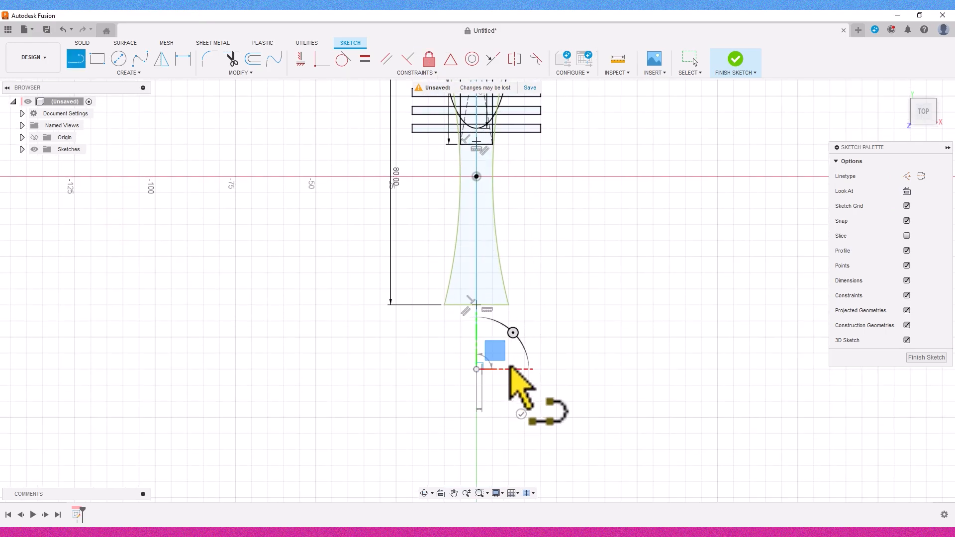
scroll(523, 288, up, 4)
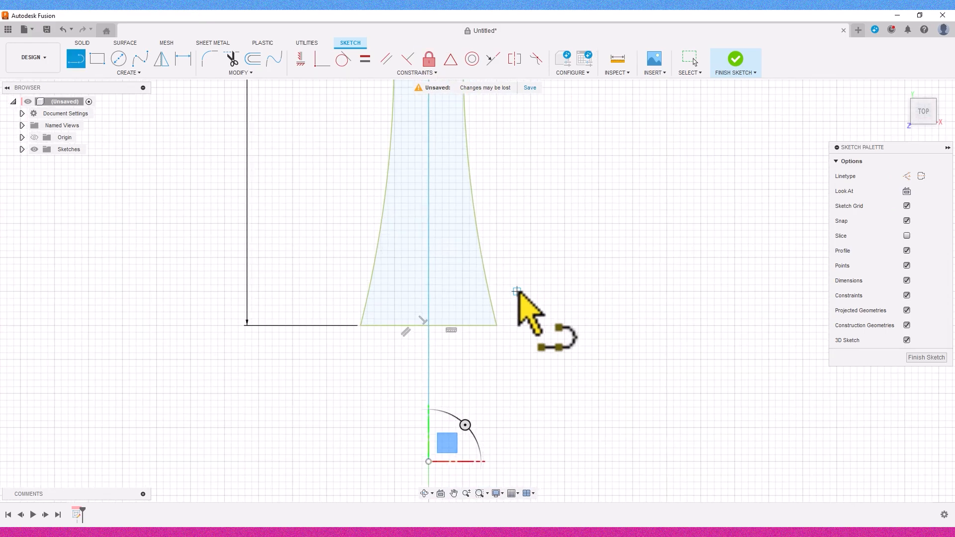
Fillet both bottom corners of the waisted profile with an 8 mm radius.
click(209, 61)
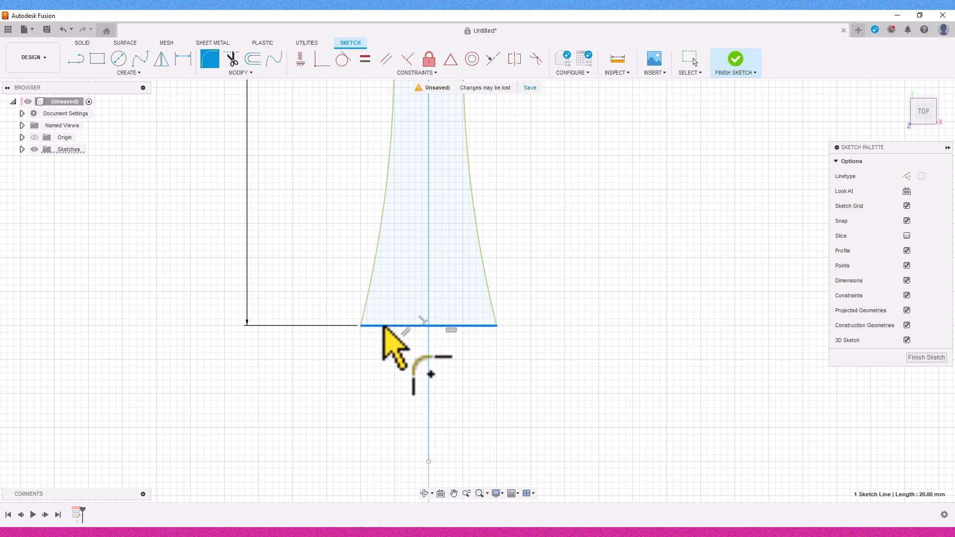
click(369, 309)
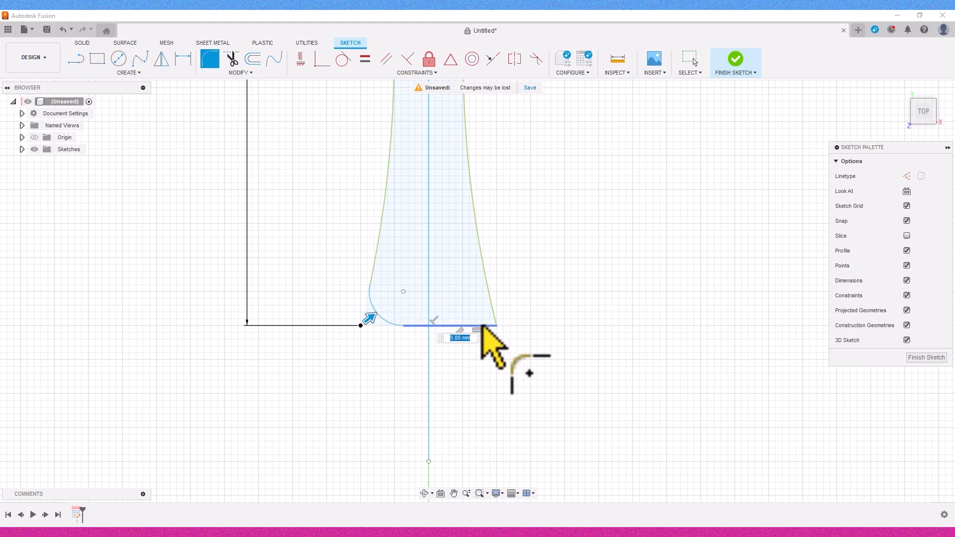
click(497, 319)
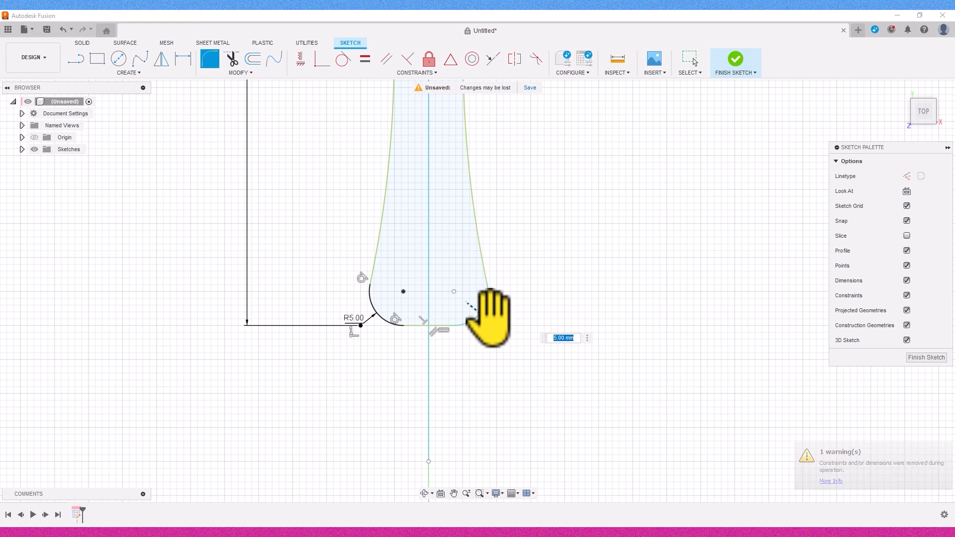
drag(483, 319, 473, 320)
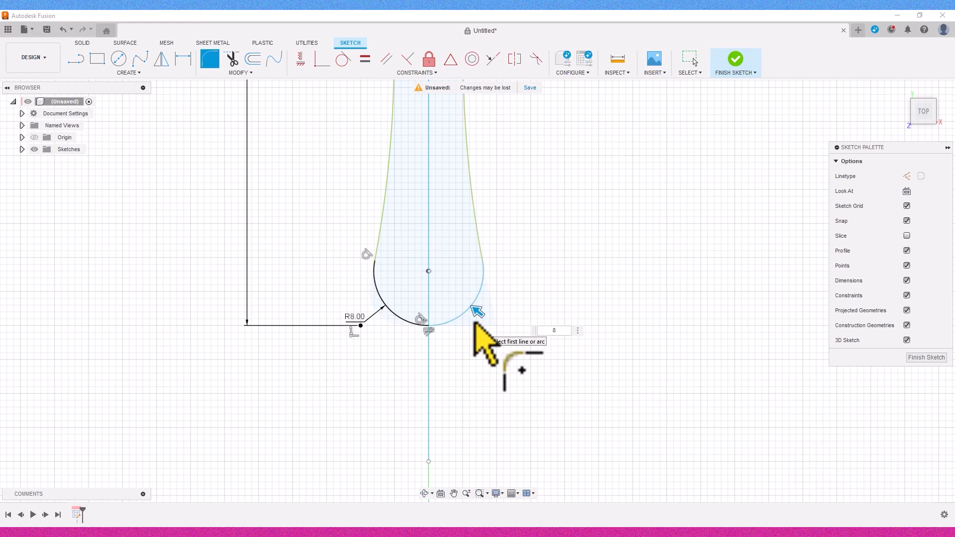
key(Escape)
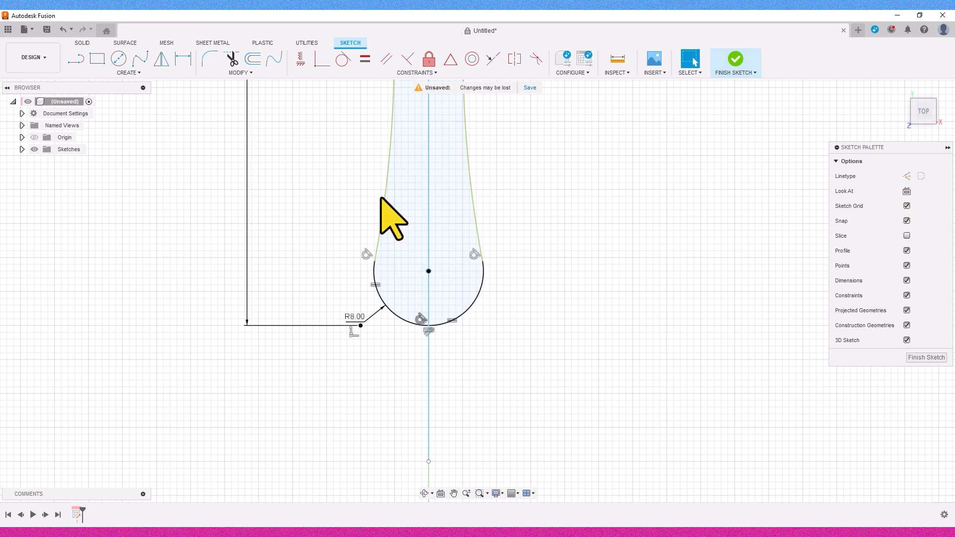
Finish the sketch, leaving nothing selected.
middle_drag(376, 215, 365, 373)
mouse_move(365, 259)
middle_down()
mouse_move(192, 170)
mouse_move(232, 236)
middle_up()
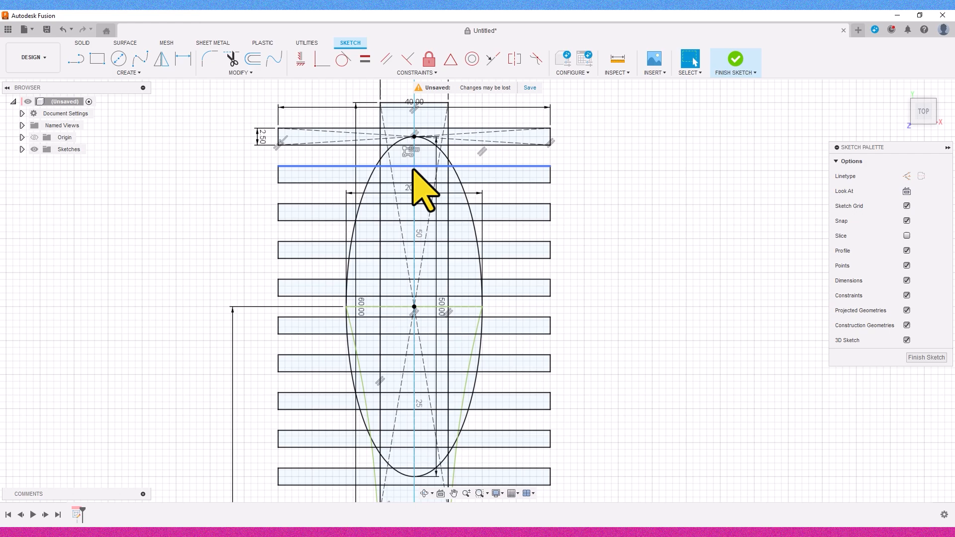
scroll(408, 144, up, 3)
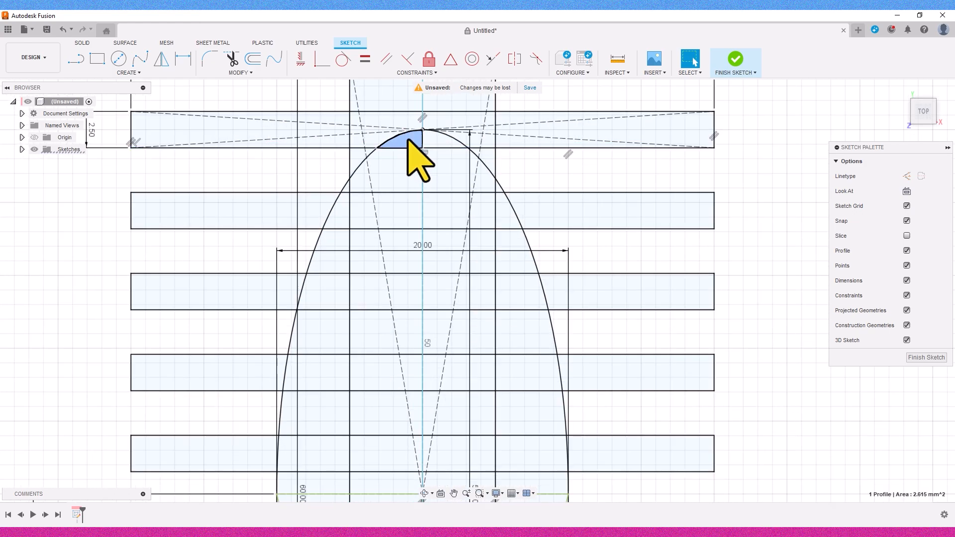
click(404, 172)
scroll(403, 199, down, 1)
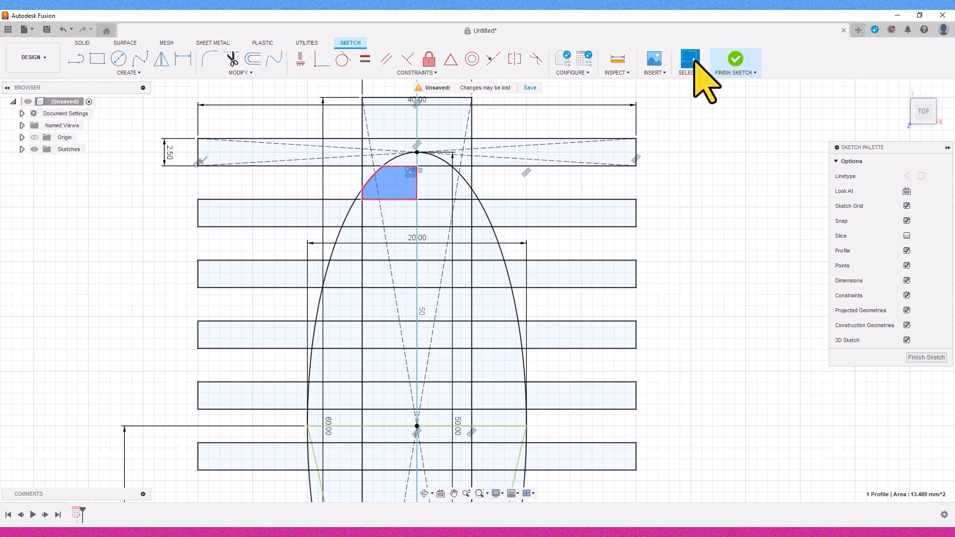
click(732, 73)
scroll(659, 196, down, 2)
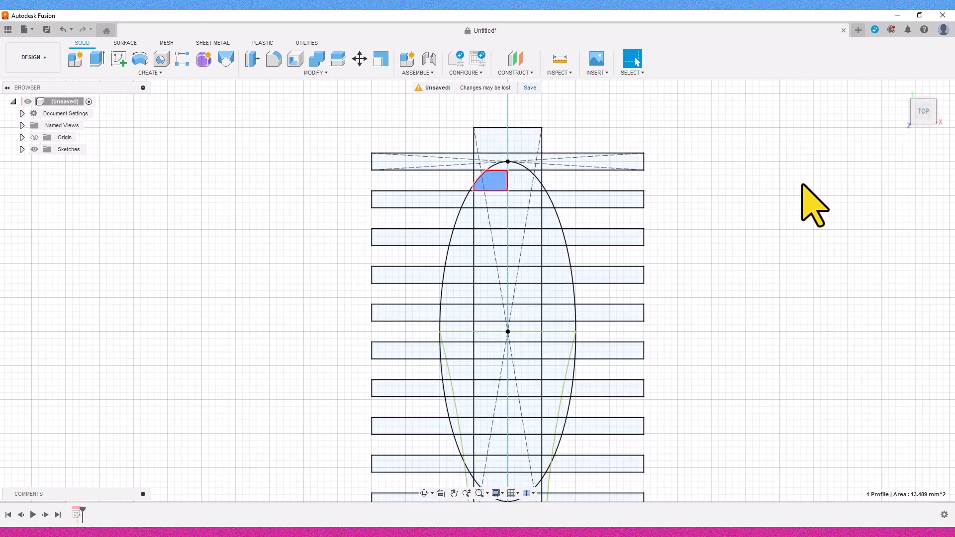
click(509, 114)
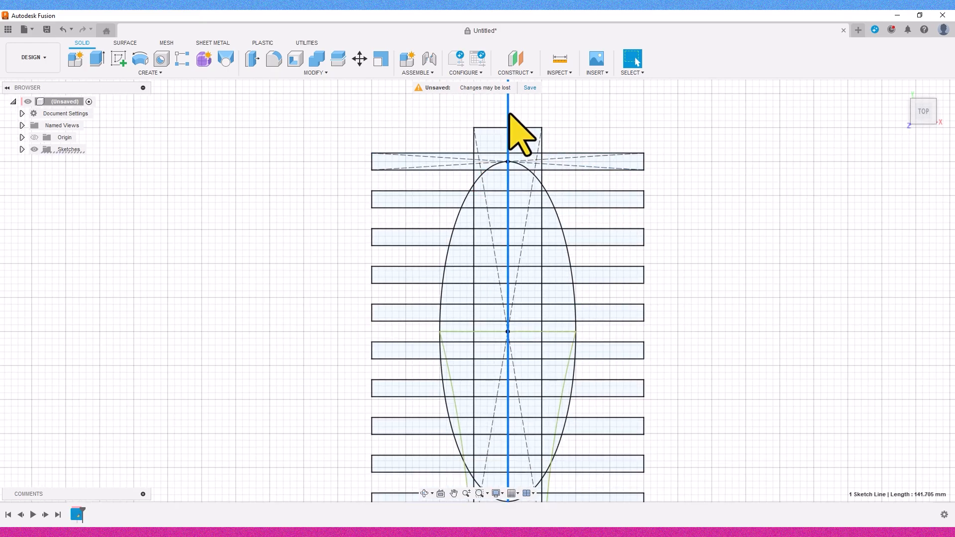
click(678, 174)
middle_drag(700, 178, 695, 253)
Start a Revolve and select the ellipse's left-half tip, core cells down through the third bar, and the second bar's outer segment.
click(140, 58)
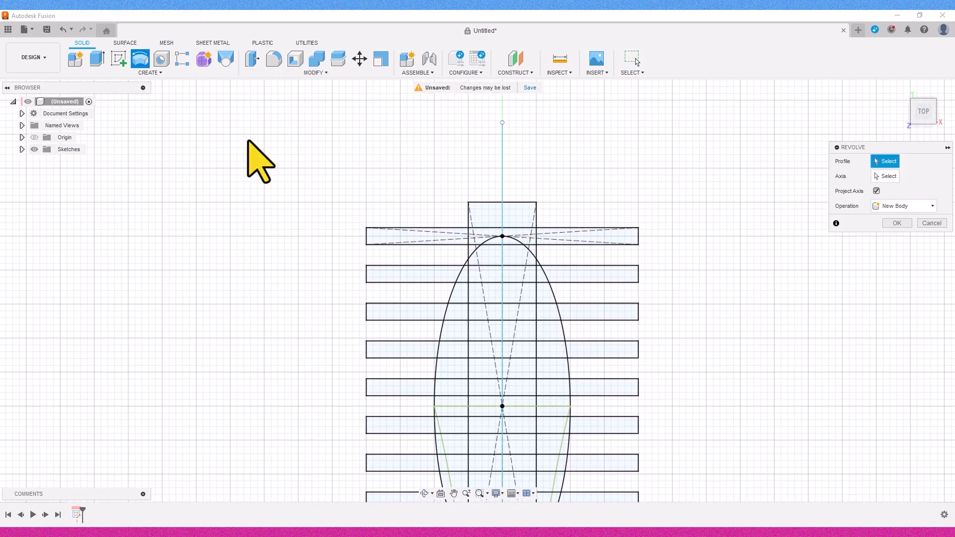
scroll(634, 358, up, 2)
scroll(405, 174, up, 3)
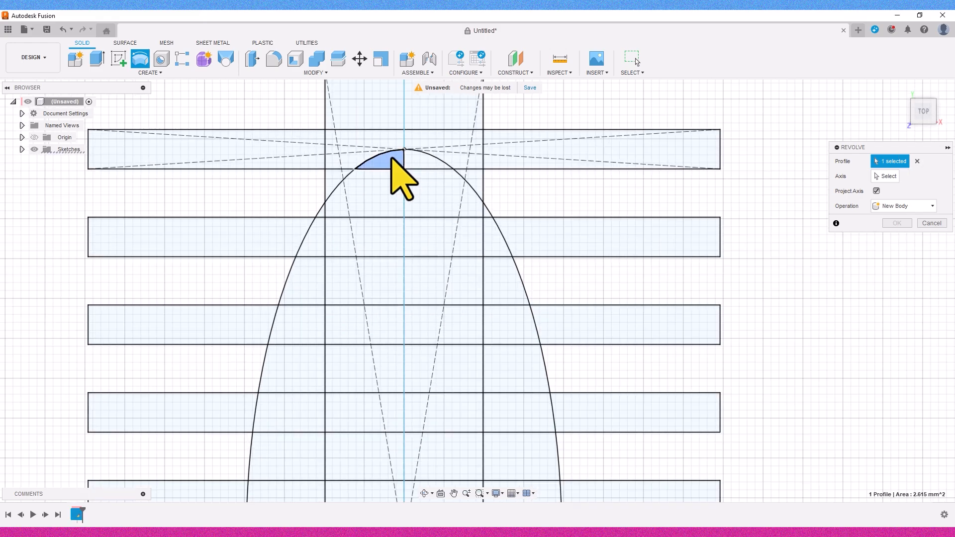
click(376, 202)
click(368, 229)
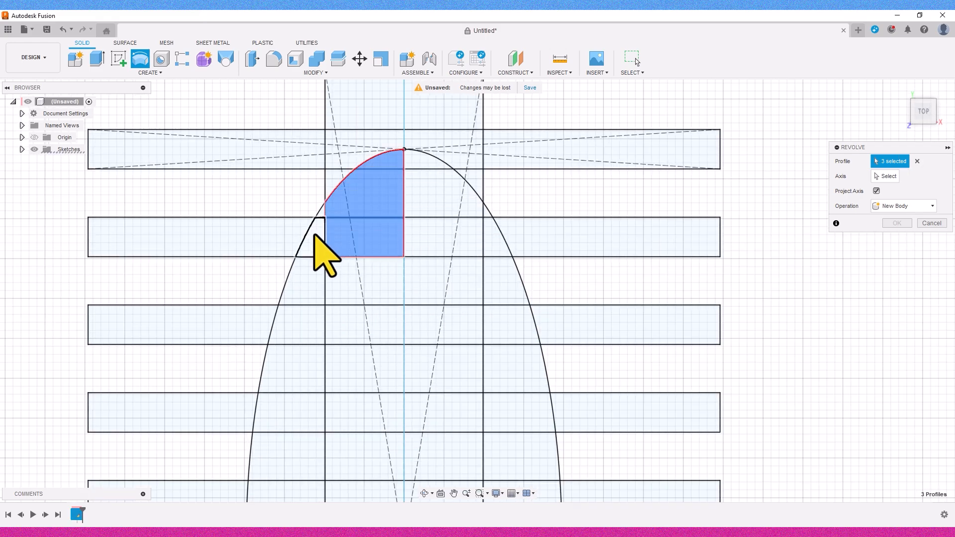
click(315, 235)
click(348, 278)
click(349, 321)
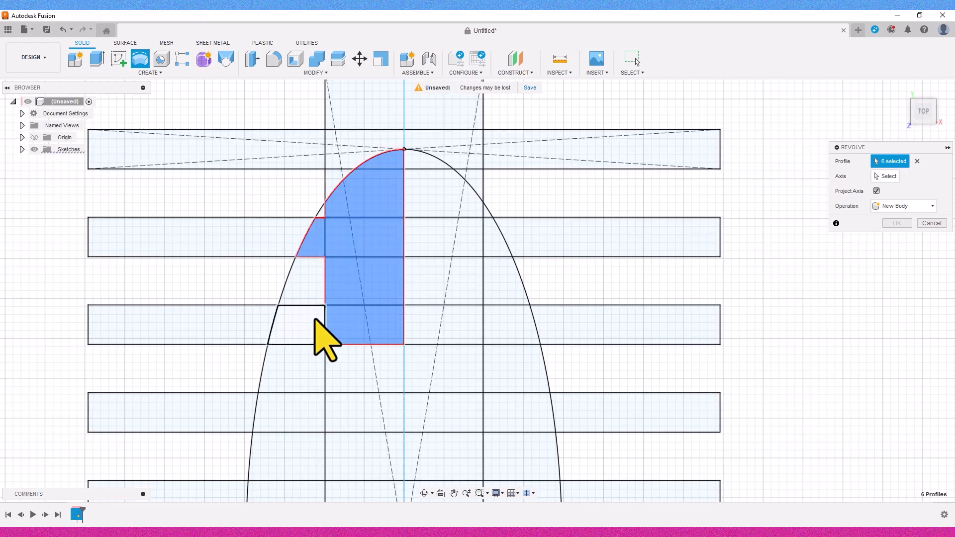
Add the left-half core cells down through the fifth bar and the outer segments of the third, fourth and fifth bars to the Revolve profile.
click(316, 318)
click(346, 366)
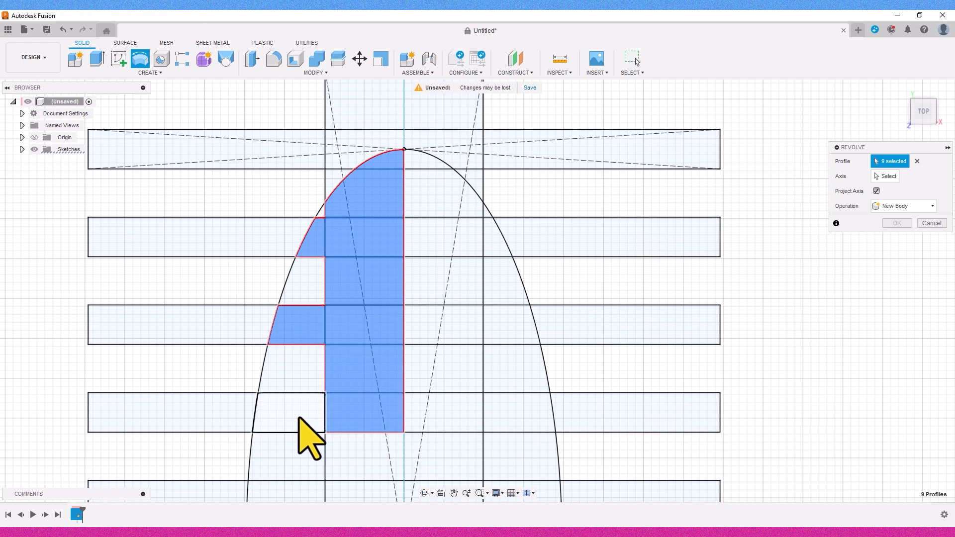
click(299, 418)
click(334, 406)
mouse_move(334, 406)
middle_down()
mouse_move(337, 245)
mouse_move(349, 231)
middle_up()
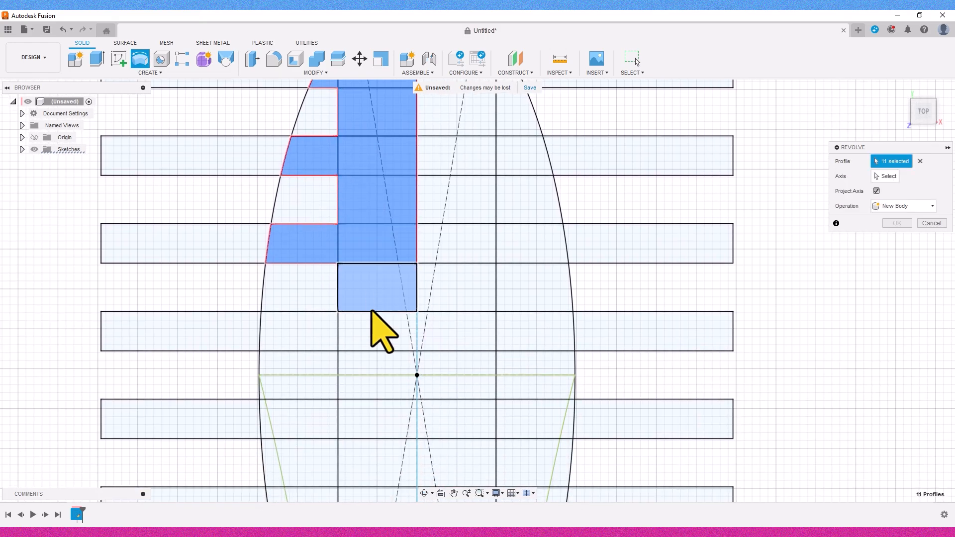
click(368, 305)
click(318, 324)
Add the left-half core cells down through the seventh bar and the sixth and seventh bars' segments inside the ellipse to the profile.
click(347, 359)
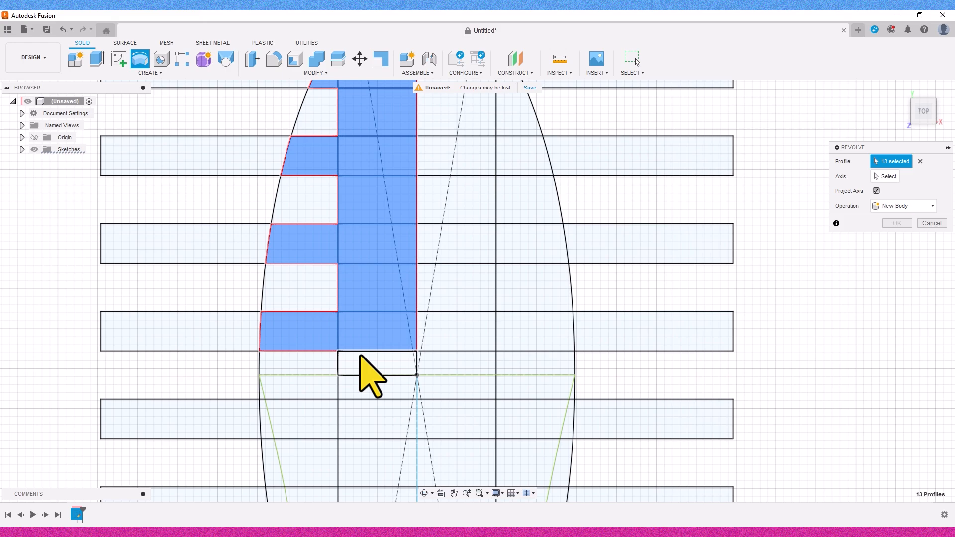
click(365, 416)
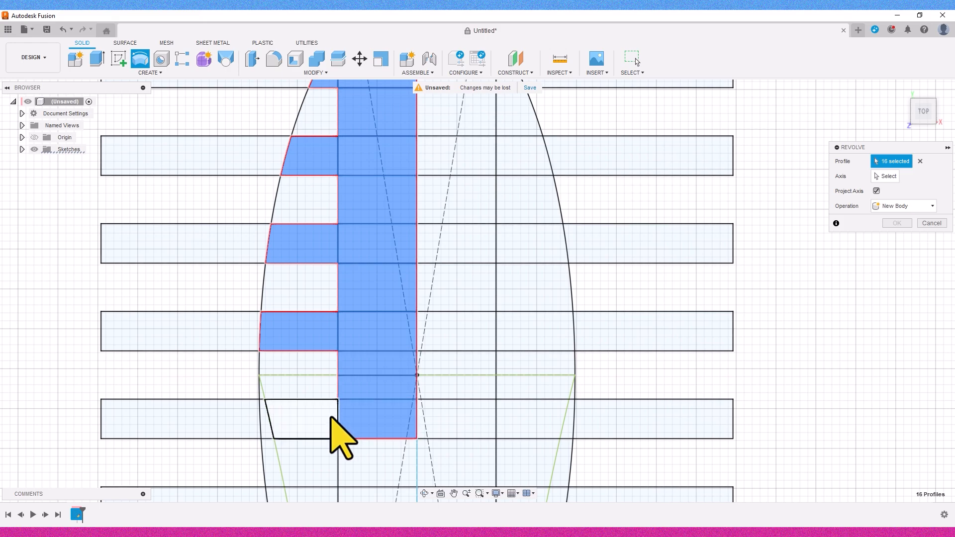
click(313, 419)
click(265, 426)
middle_drag(302, 419, 337, 267)
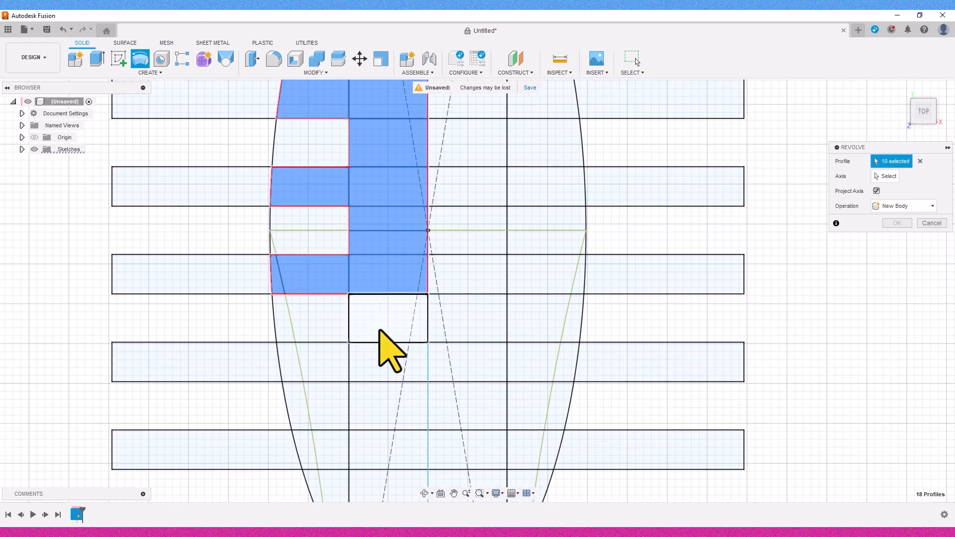
click(388, 321)
click(388, 365)
click(334, 358)
click(294, 373)
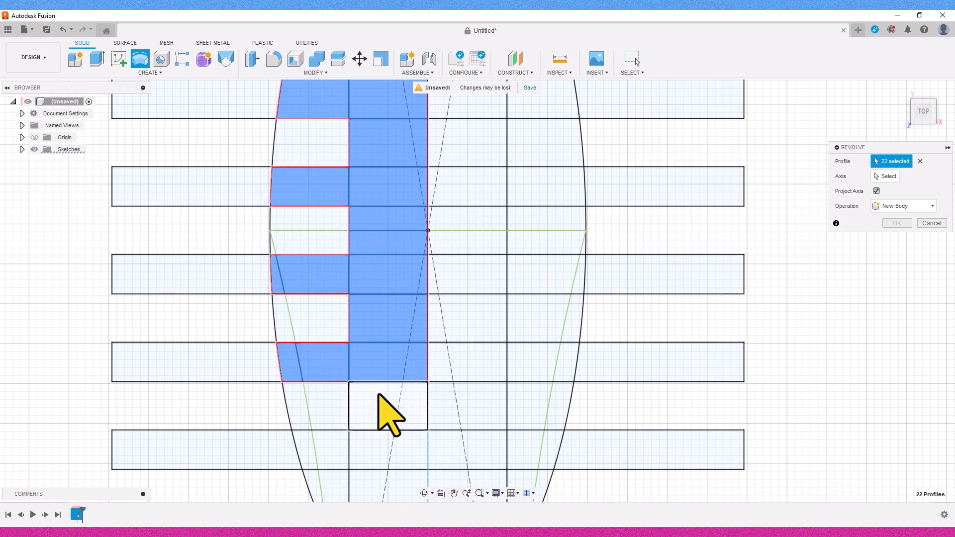
Add the left-half core cells down through the ninth bar and the eighth and ninth bars' segments inside the ellipse.
click(390, 411)
click(386, 437)
click(304, 455)
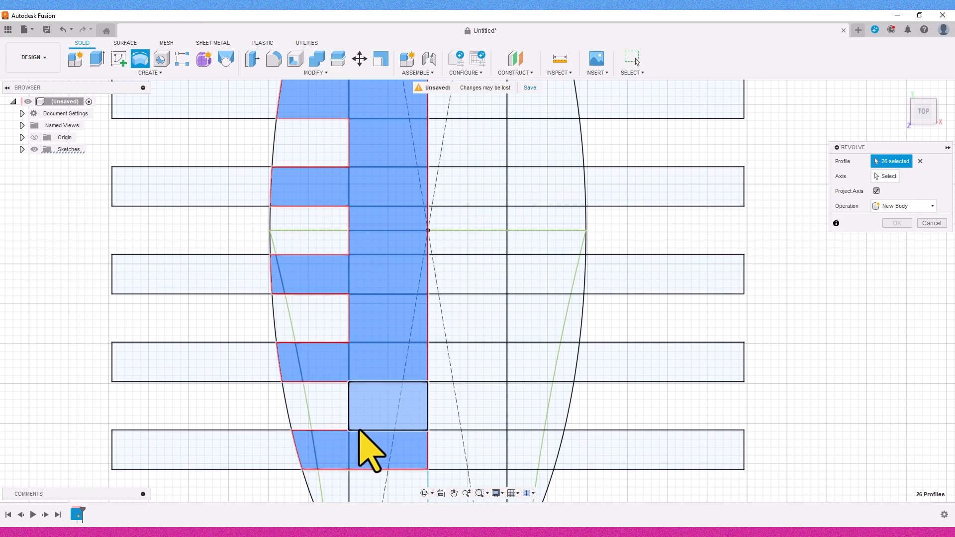
middle_drag(362, 448, 380, 292)
click(390, 348)
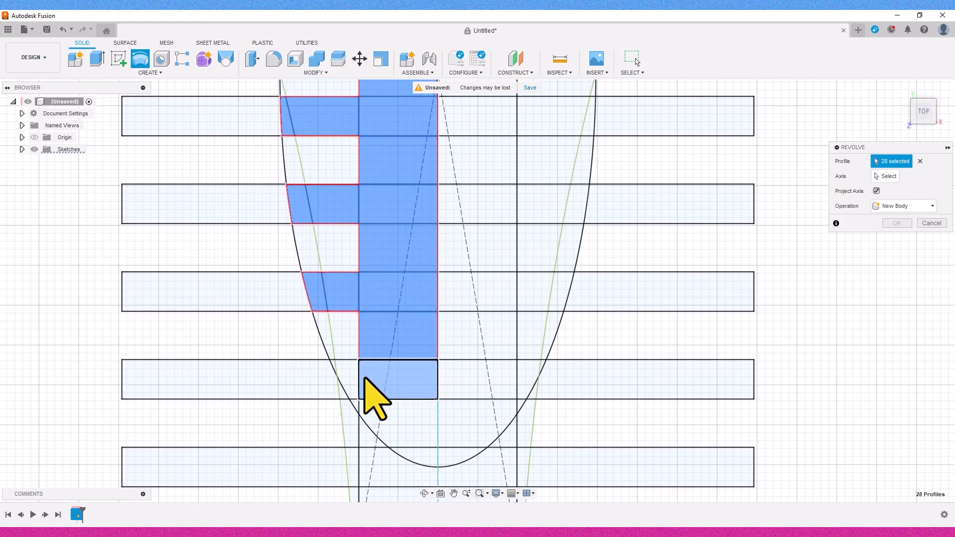
click(368, 381)
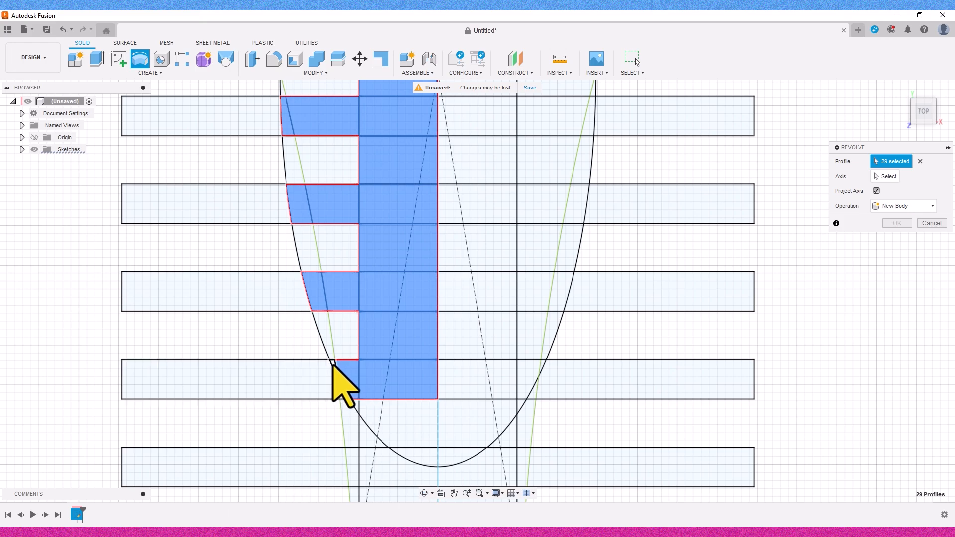
click(335, 365)
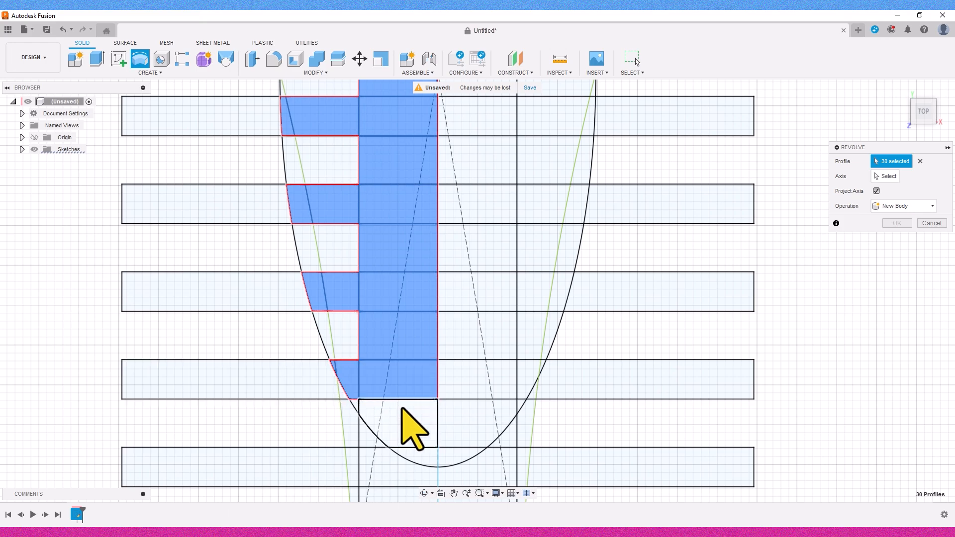
Extend the profile selection through the core below the ninth bar and the tenth bar's left half, leaving out the outer gap area.
click(367, 427)
scroll(370, 353, up, 5)
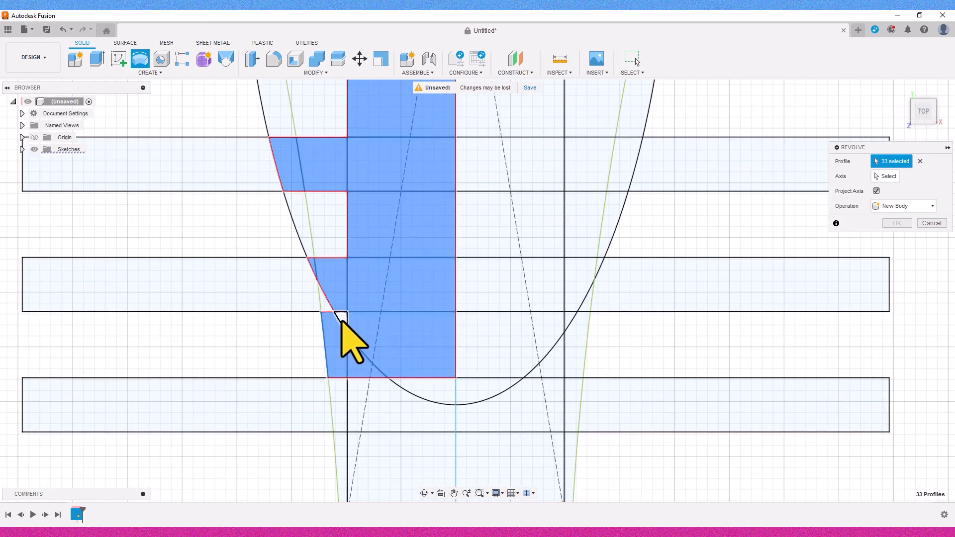
click(328, 321)
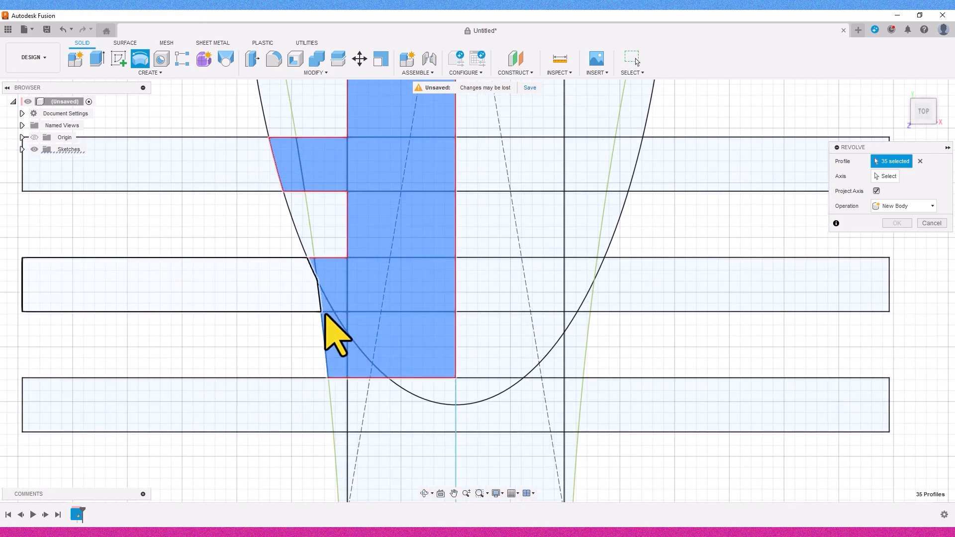
click(391, 408)
click(429, 392)
click(342, 406)
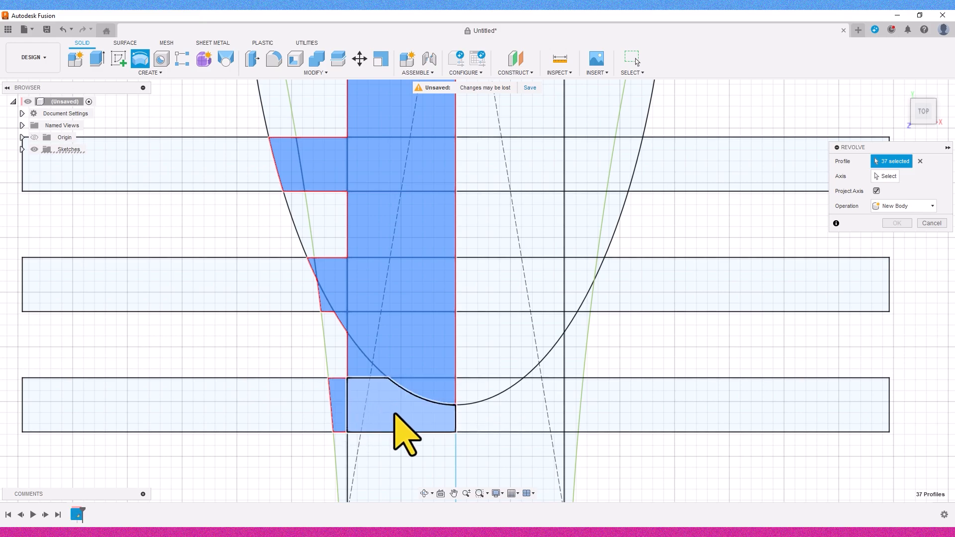
scroll(395, 423, down, 3)
Add the handle's left half to the profile and deselect the small sliver outside the core between the ninth and tenth bars.
click(354, 445)
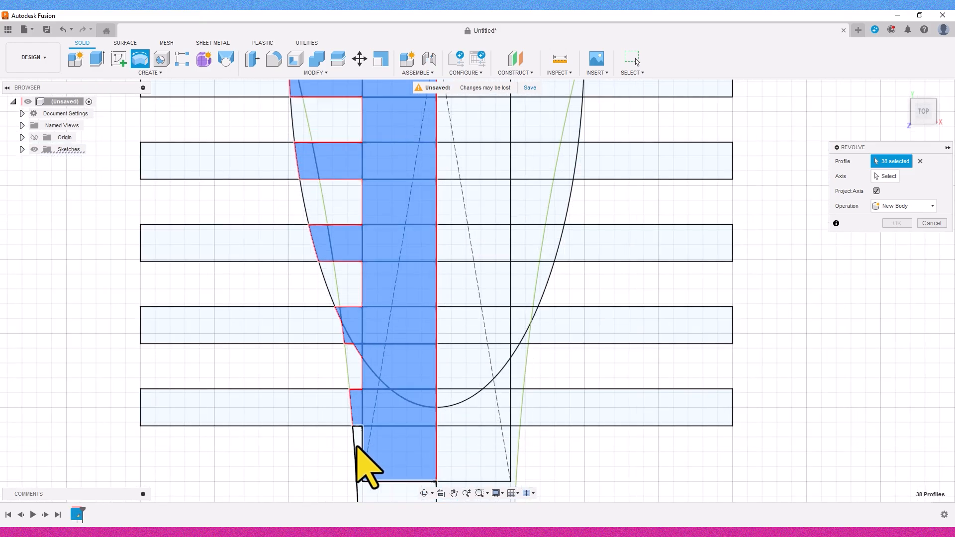
click(357, 447)
middle_drag(385, 443, 368, 350)
scroll(369, 351, down, 2)
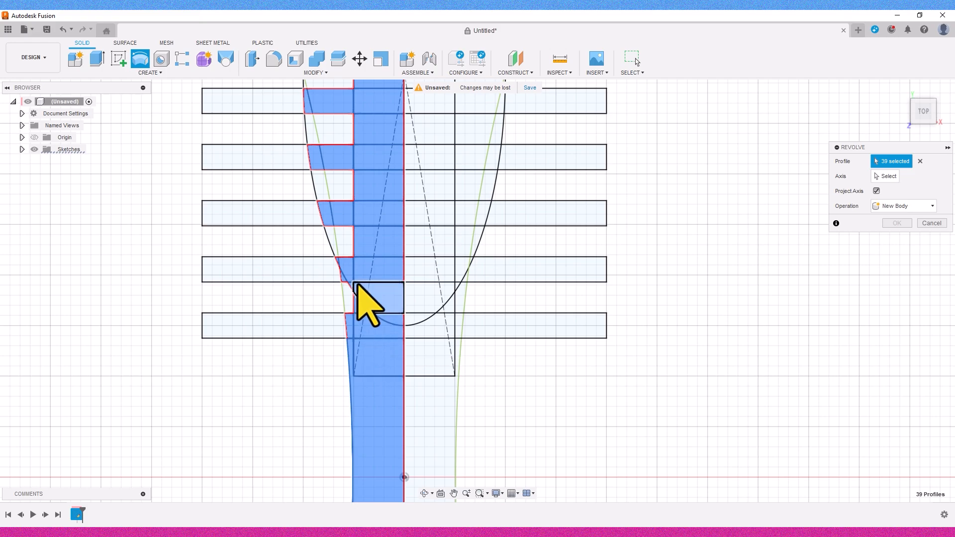
scroll(357, 286, up, 2)
click(342, 291)
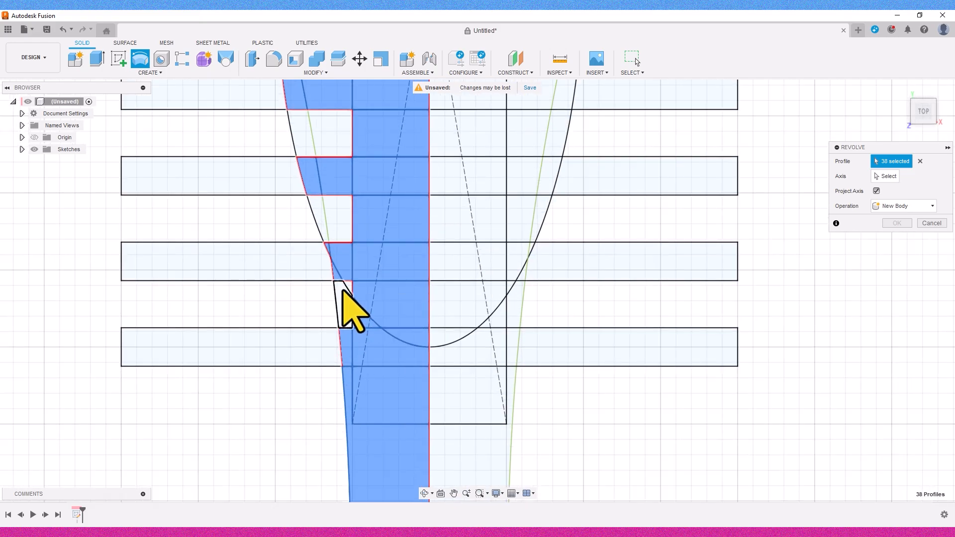
Revolve the selected half profile 360 degrees around the vertical central line as a new body.
scroll(366, 305, down, 2)
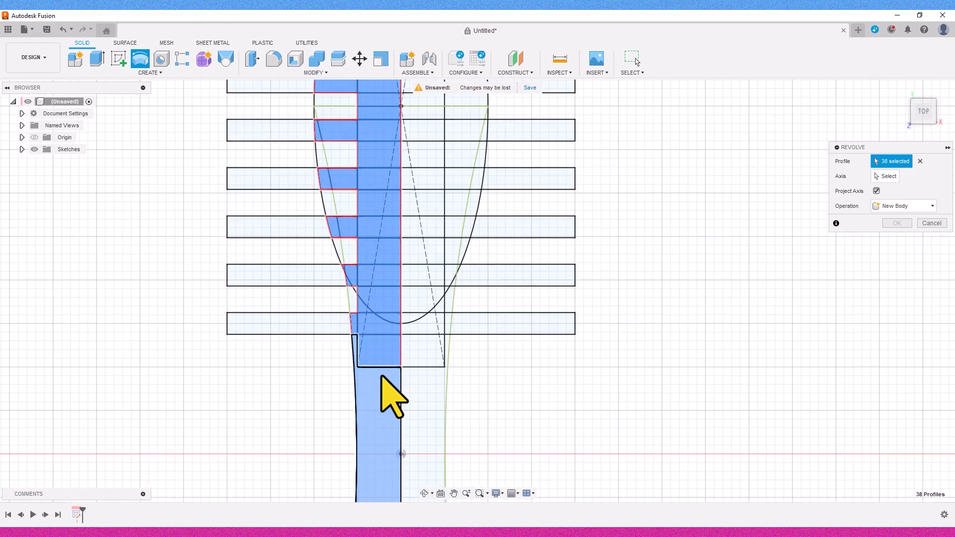
scroll(383, 409, down, 2)
middle_drag(384, 409, 337, 260)
scroll(366, 254, down, 2)
scroll(336, 261, down, 2)
scroll(336, 261, down, 1)
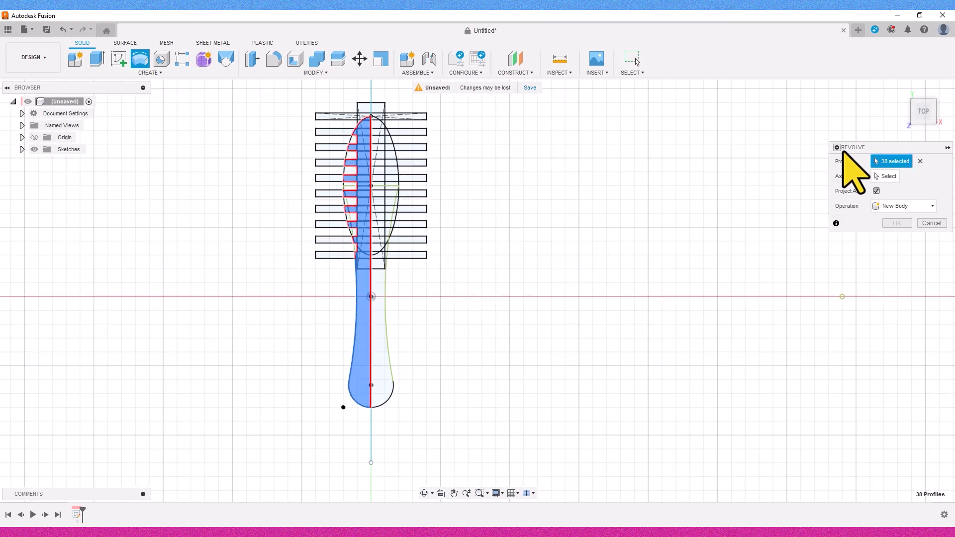
click(882, 177)
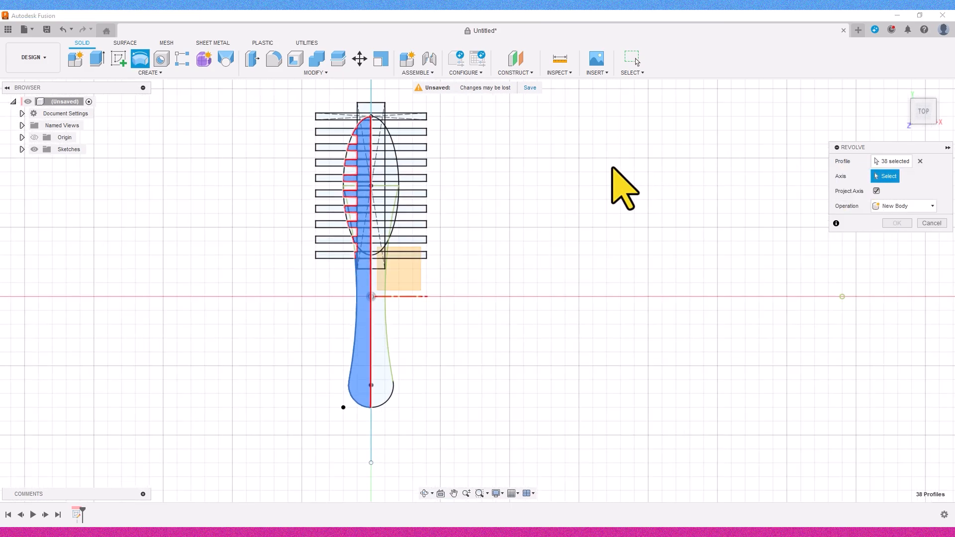
click(372, 90)
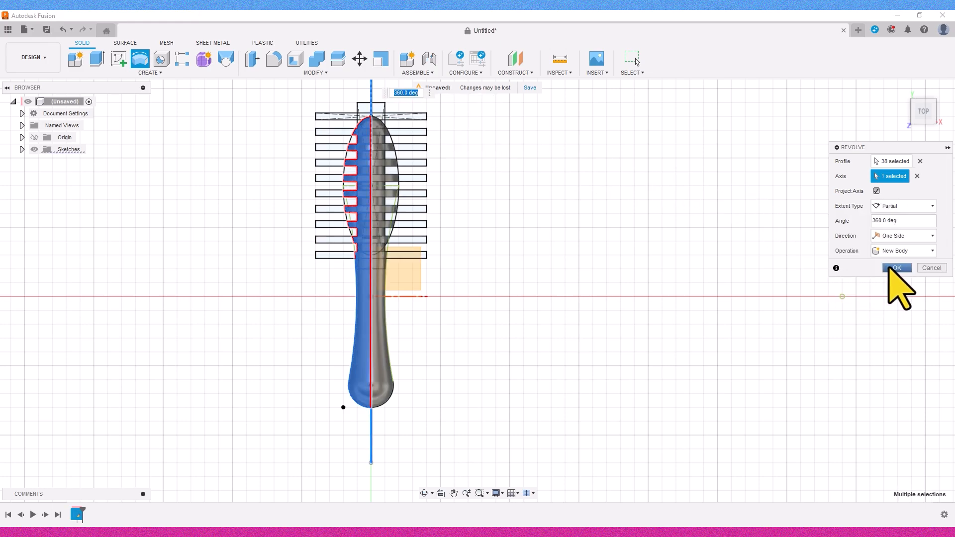
click(897, 268)
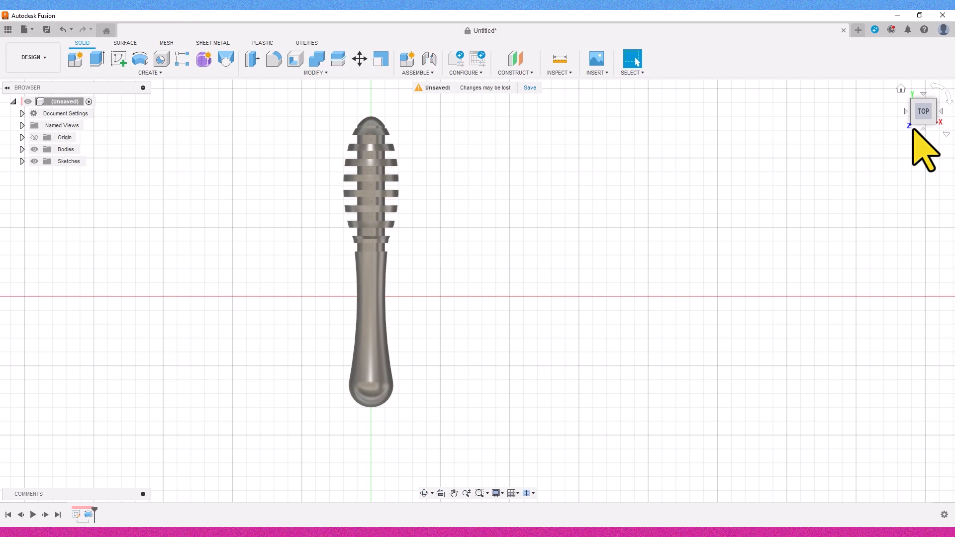
Start a Fillet from the bottom view and select the handle's end rim plus both rim edges of the two ribs nearest the handle.
mouse_move(918, 111)
mouse_down()
mouse_move(932, 143)
mouse_move(953, 149)
mouse_move(952, 189)
mouse_move(935, 214)
mouse_move(930, 182)
mouse_move(866, 139)
mouse_up()
drag(482, 313, 544, 189)
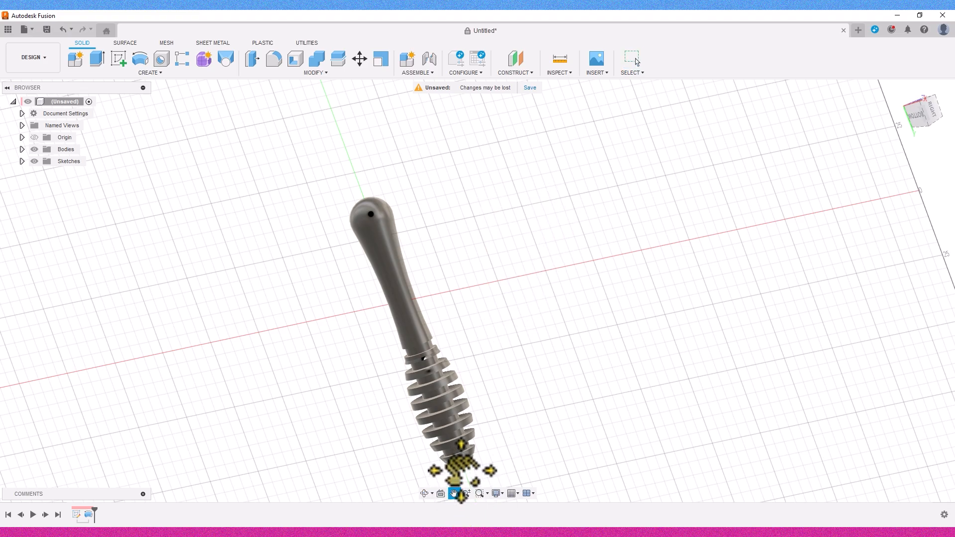
drag(500, 381, 532, 288)
scroll(490, 287, up, 3)
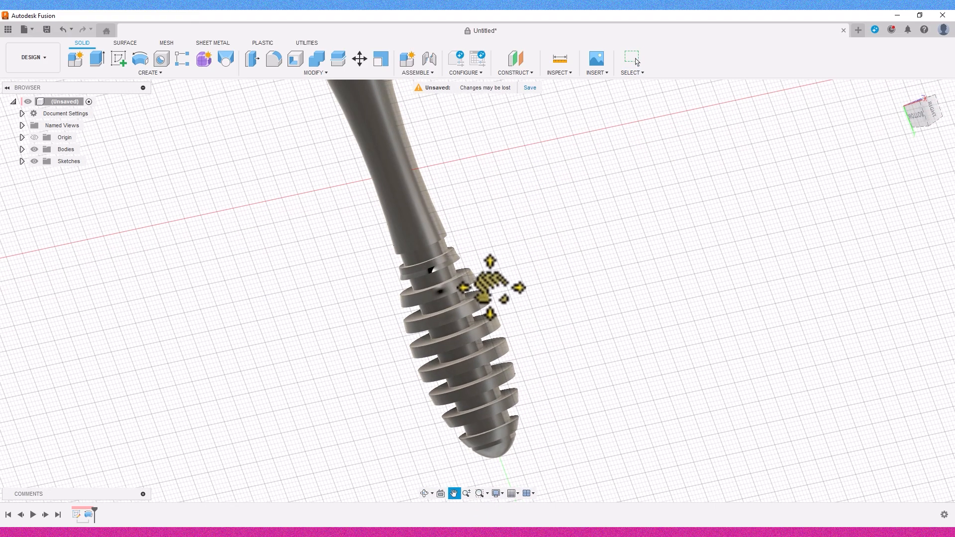
scroll(508, 290, up, 5)
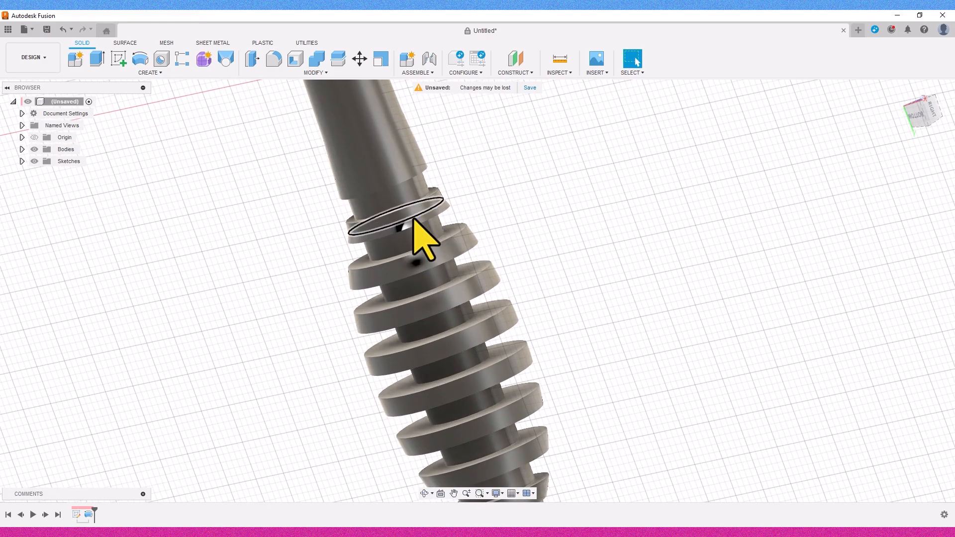
click(915, 118)
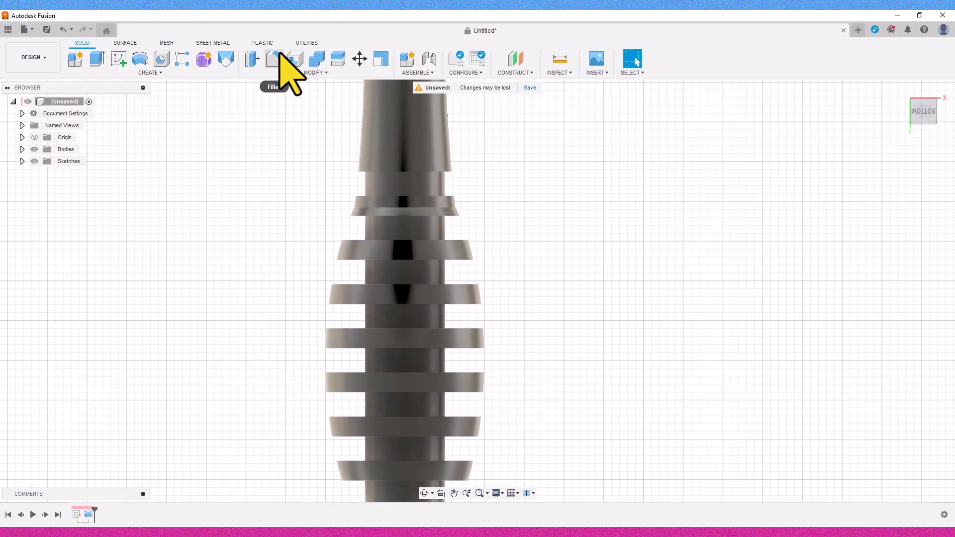
click(280, 53)
click(436, 172)
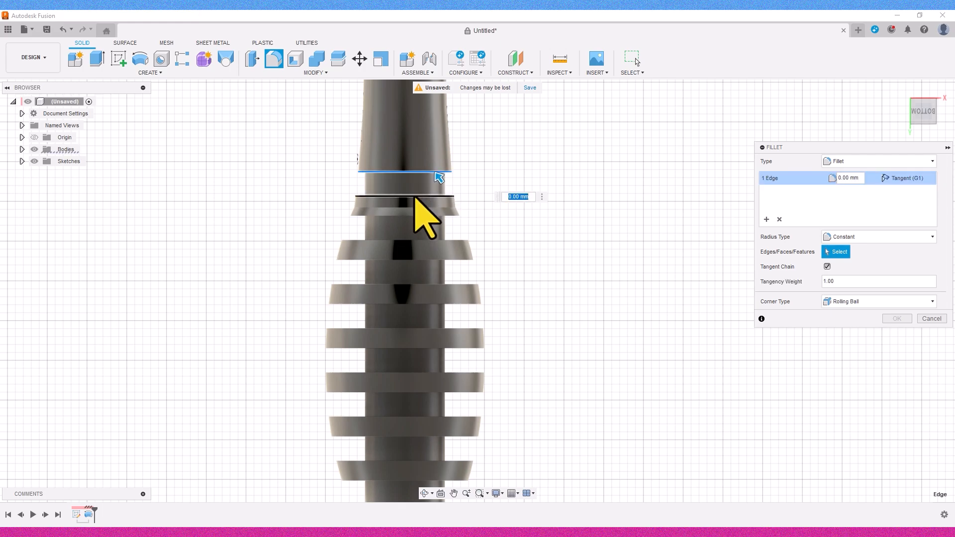
click(400, 216)
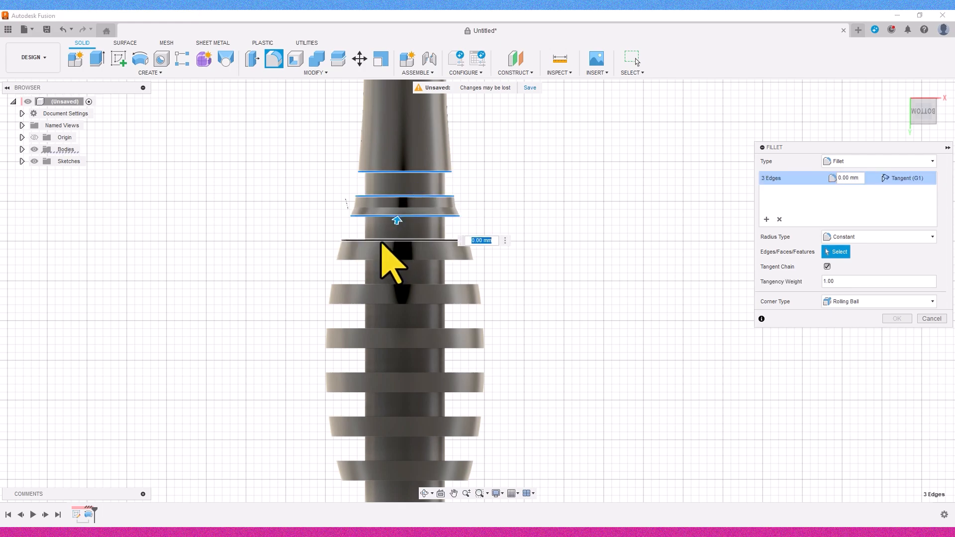
click(381, 240)
click(376, 260)
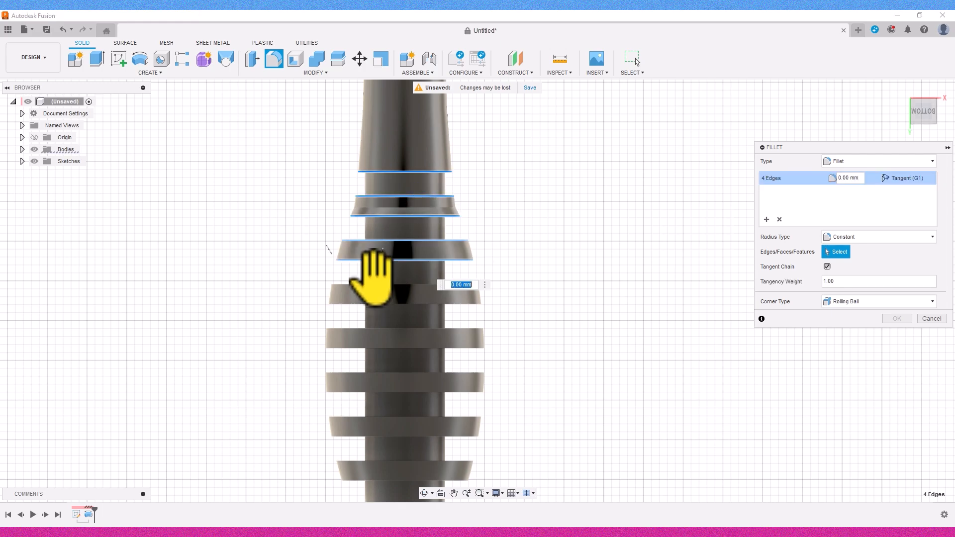
Add both rim edges of the third, fourth and fifth ribs from the handle and the sixth rib's handle-side edge to the fillet.
click(362, 304)
click(352, 329)
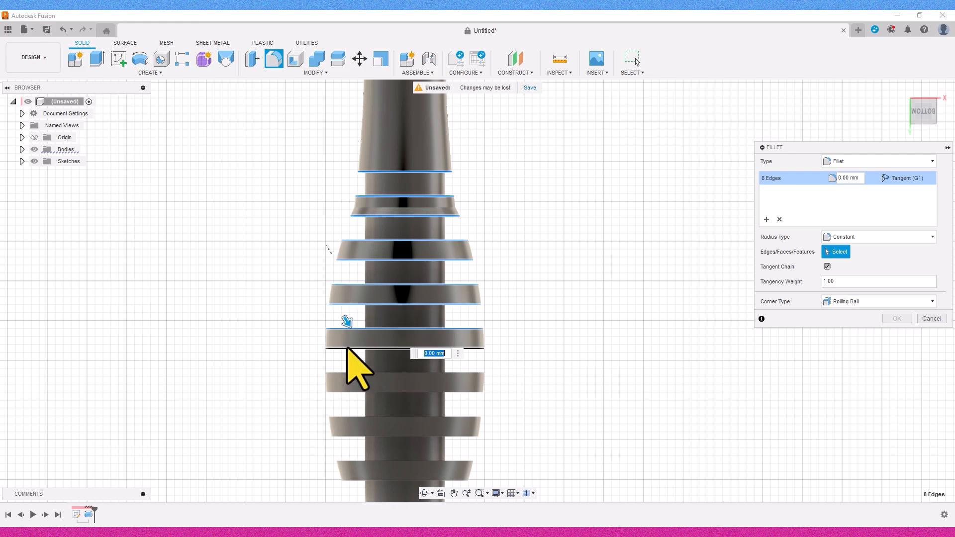
middle_drag(346, 348, 358, 298)
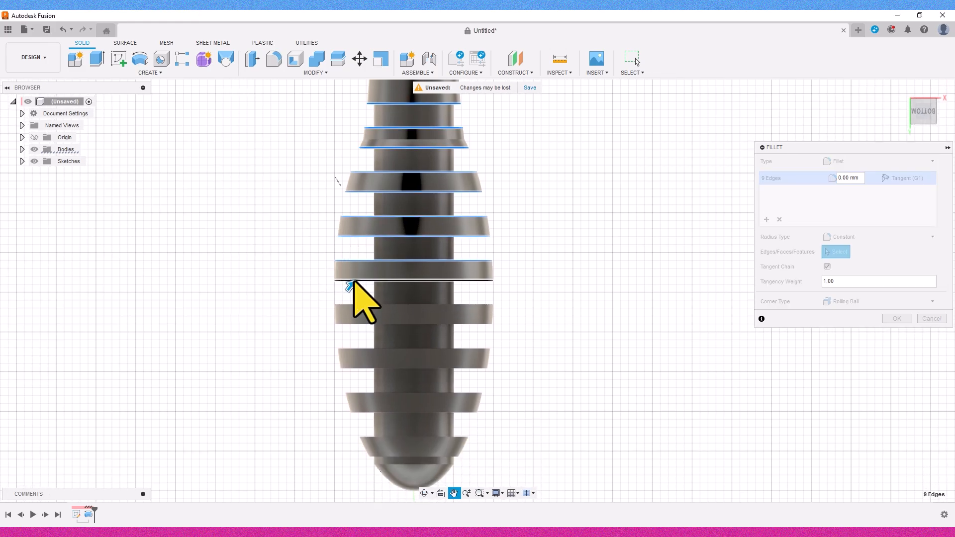
click(352, 324)
click(357, 348)
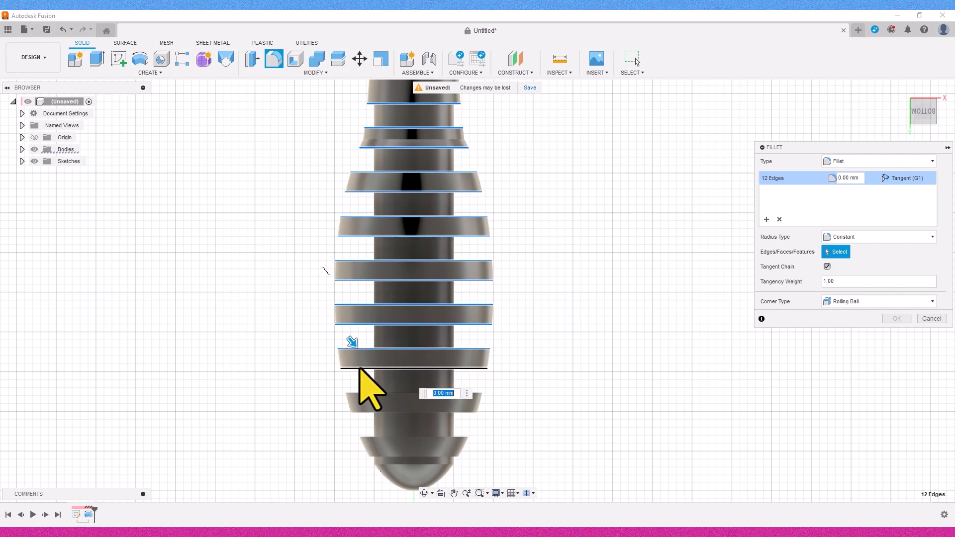
Add the sixth rib's remaining edge, both rim edges of the last two ribs and the rounded tip's base edge to the fillet.
click(369, 447)
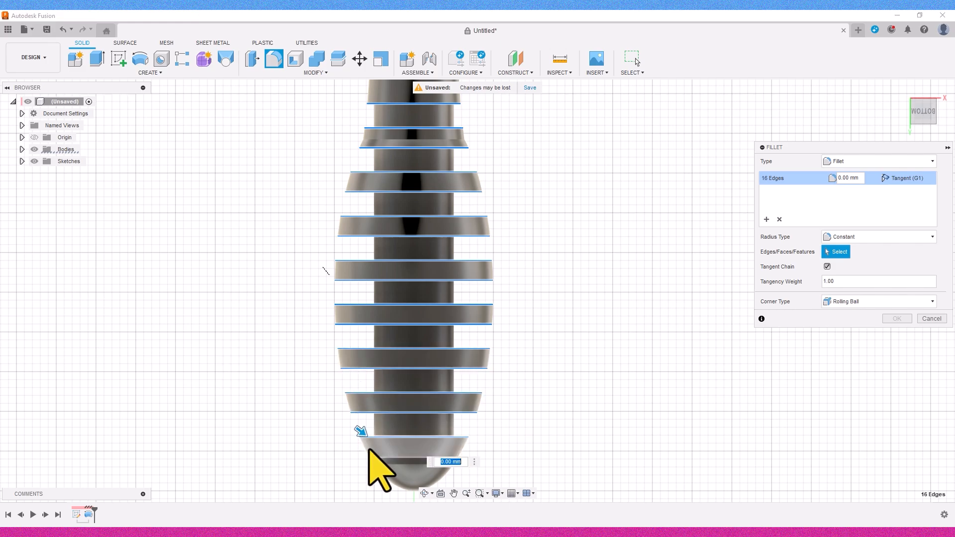
click(371, 457)
scroll(372, 436, up, 5)
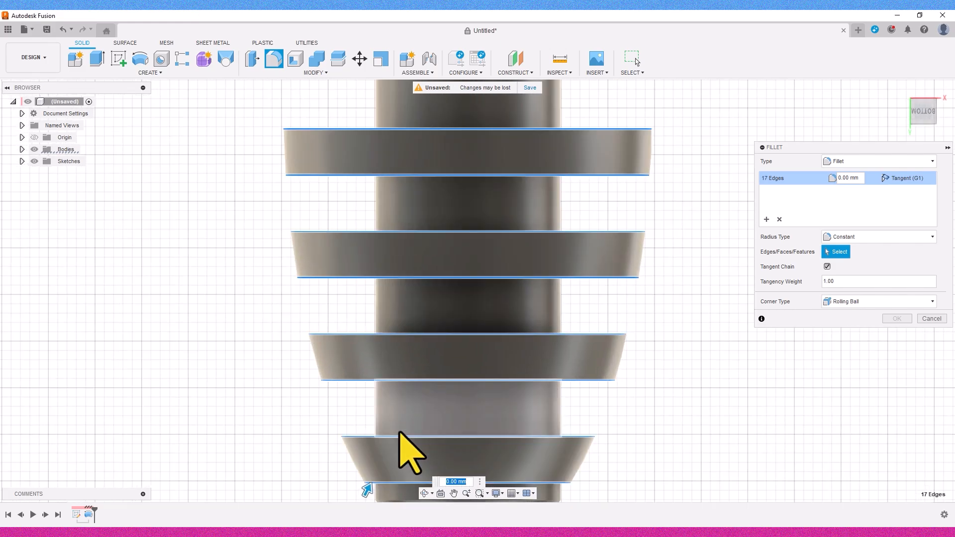
middle_drag(401, 433, 336, 233)
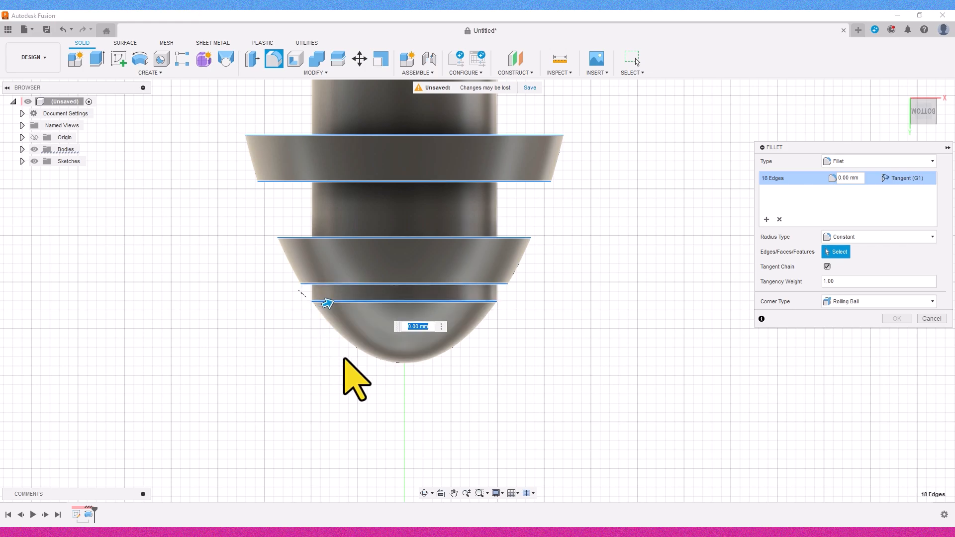
scroll(528, 368, down, 2)
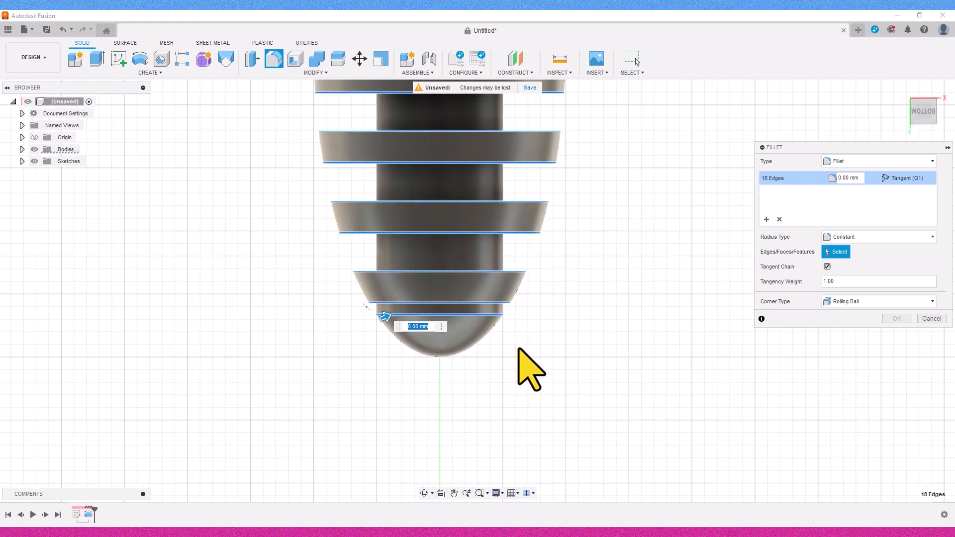
Set the fillet radius to 0.5 mm for all selected handle, rib and tip edges and complete the fillet.
key(Return)
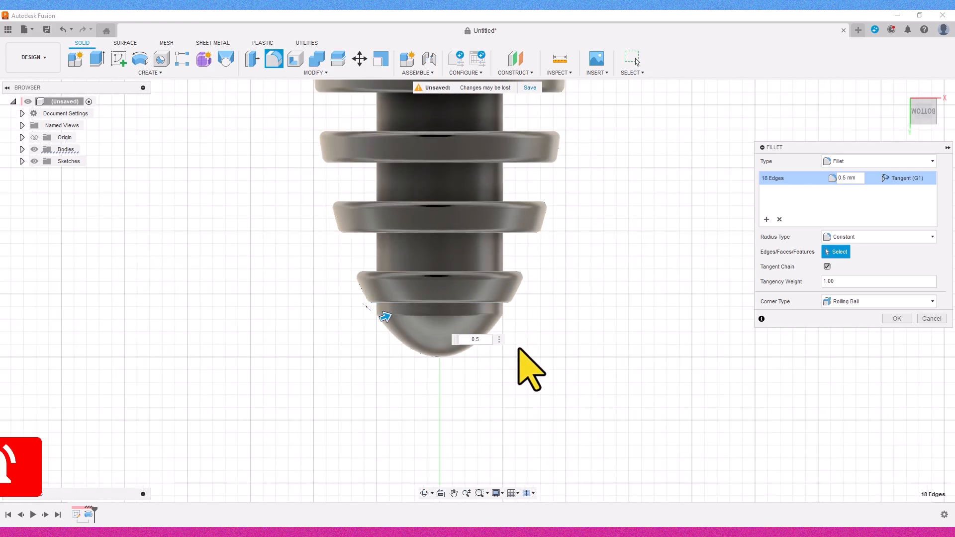
key(Return)
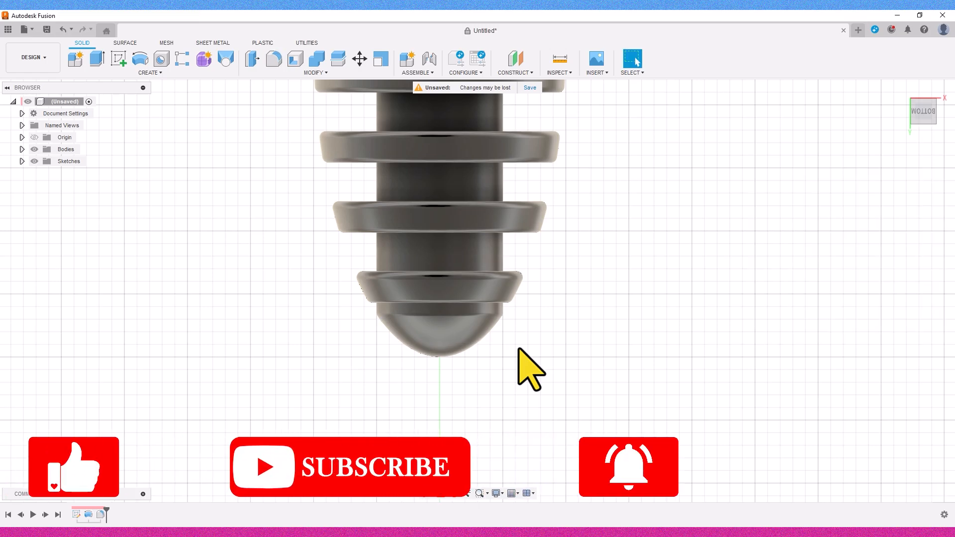
Examine the whole filleted honey dipper in the home view, upright from the top, at an angle and from the left side.
click(901, 90)
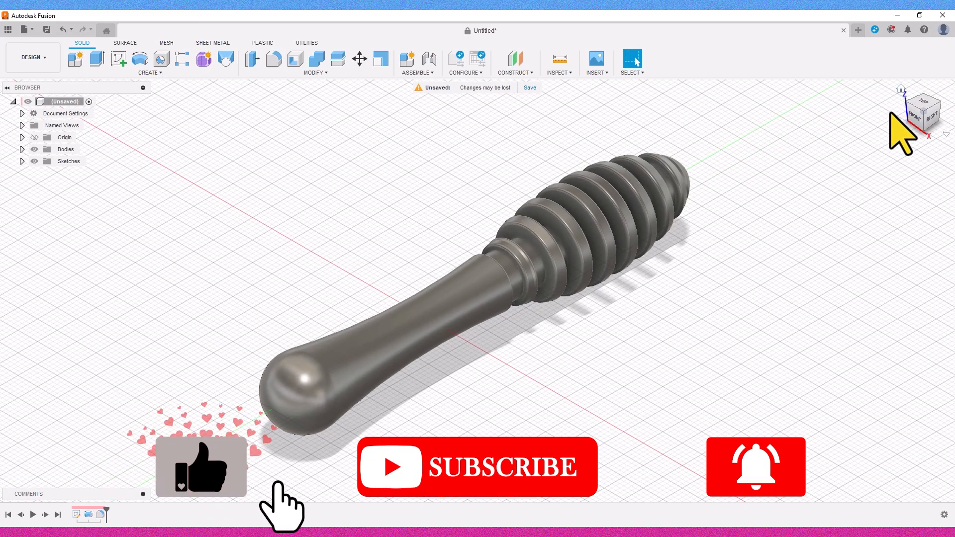
click(913, 102)
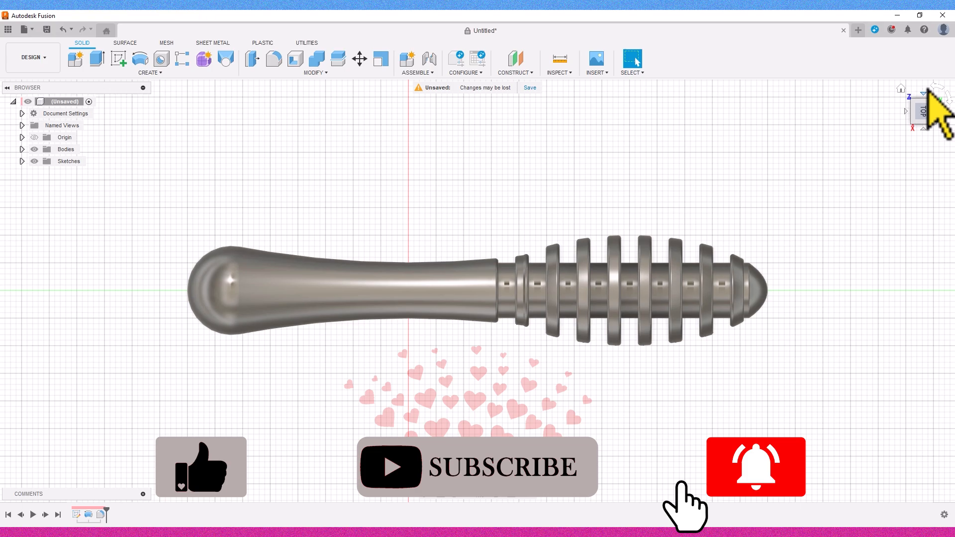
click(940, 102)
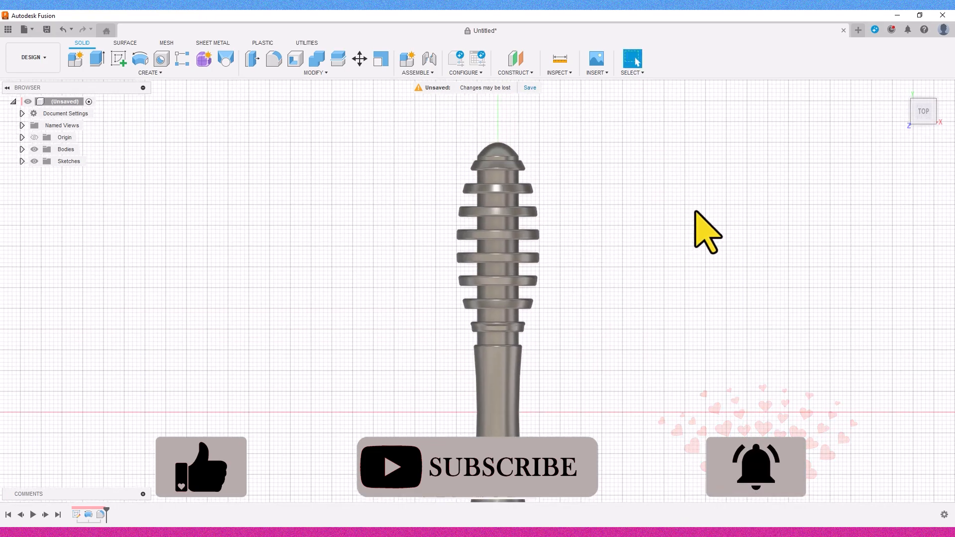
click(424, 493)
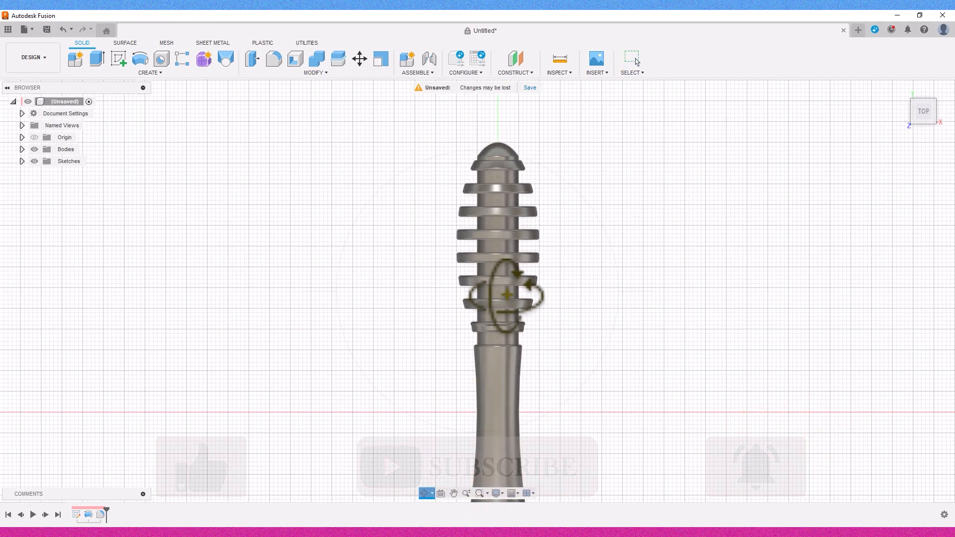
drag(481, 294, 577, 284)
key(Escape)
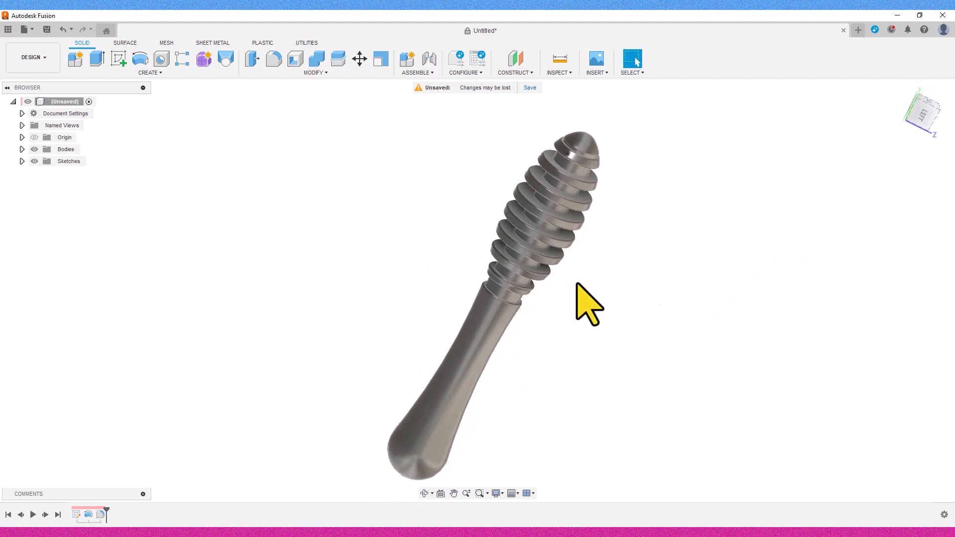
click(918, 121)
middle_drag(550, 309, 513, 297)
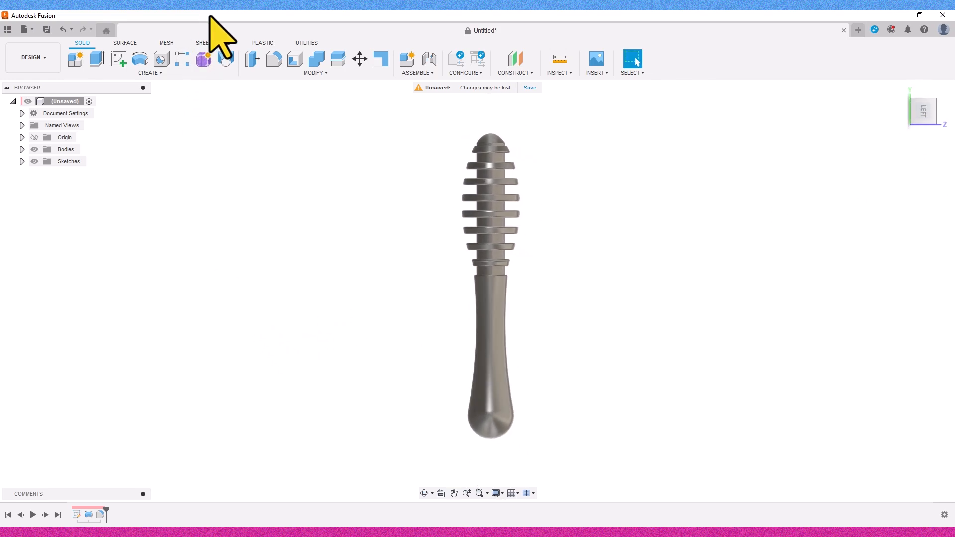